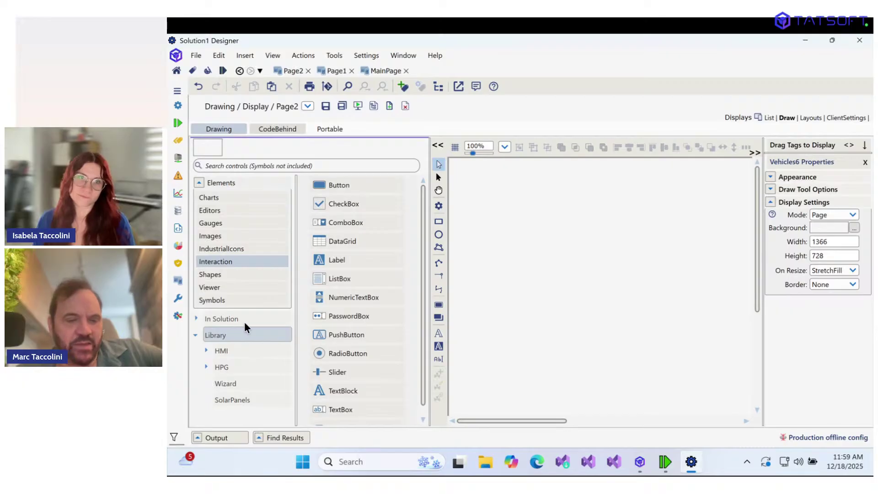
Step: Place a TANK symbol from the symbol library near the upper-left area of the Page2 drawing
{"action": "left_click", "coordinate": [241, 336]}
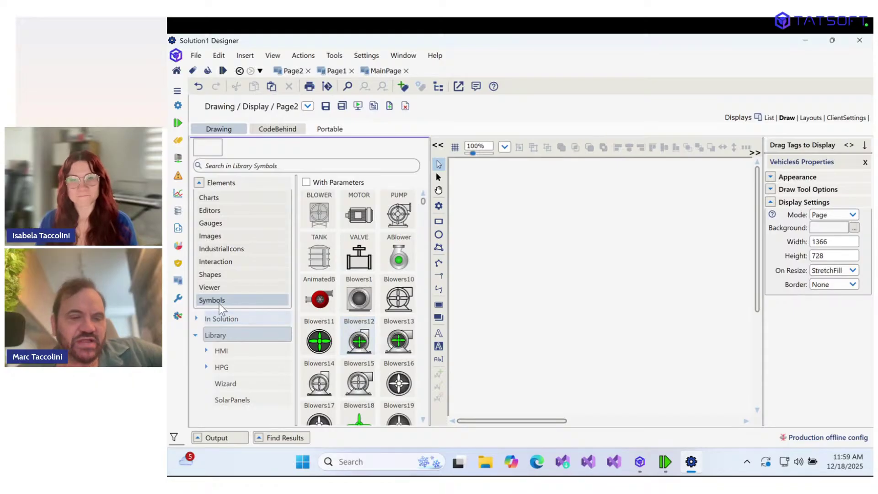
{"action": "left_click", "coordinate": [358, 294]}
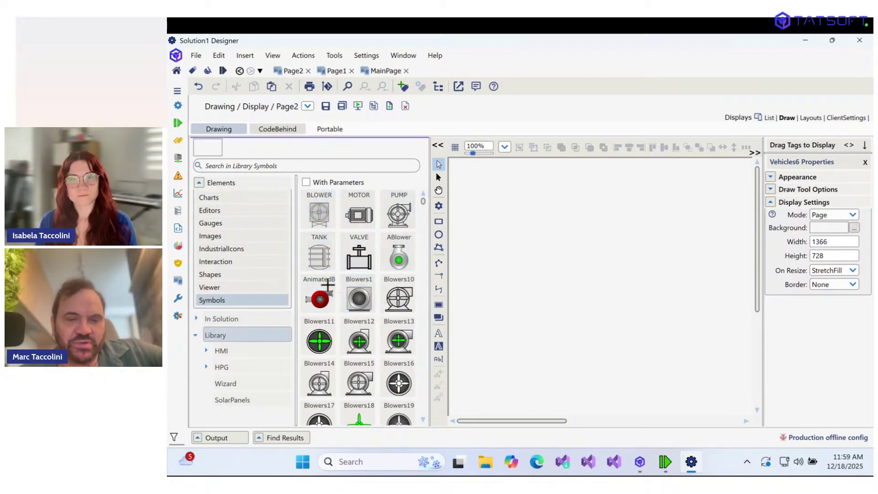
{"action": "left_click", "coordinate": [316, 259]}
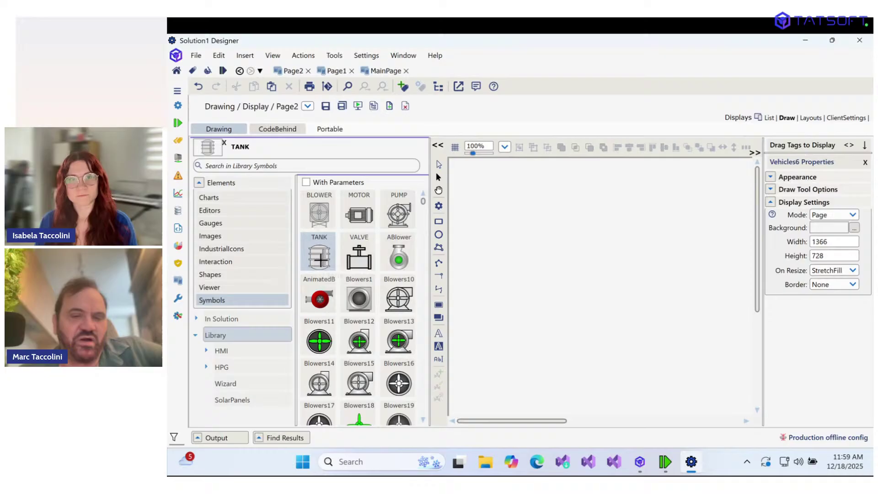
{"action": "left_click", "coordinate": [487, 201]}
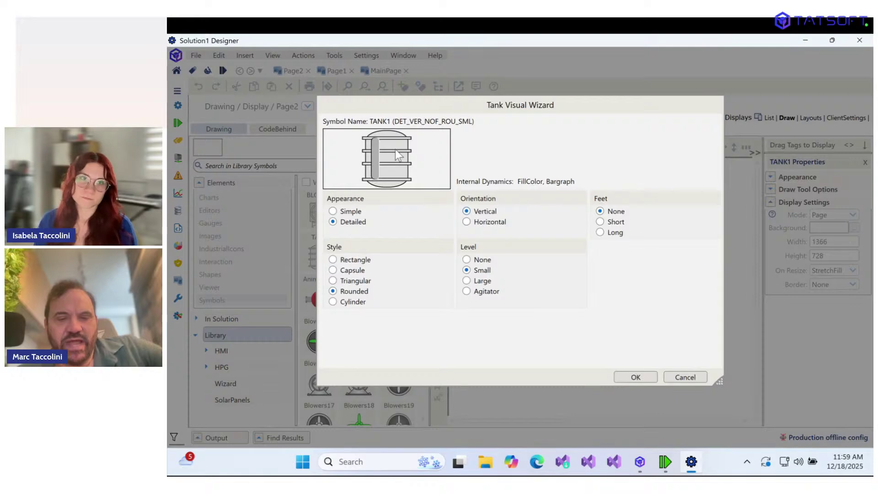
Step: Configure the new tank with Detailed appearance and Horizontal orientation in the Tank Visual Wizard
{"action": "left_click", "coordinate": [346, 212]}
{"action": "left_click", "coordinate": [347, 222]}
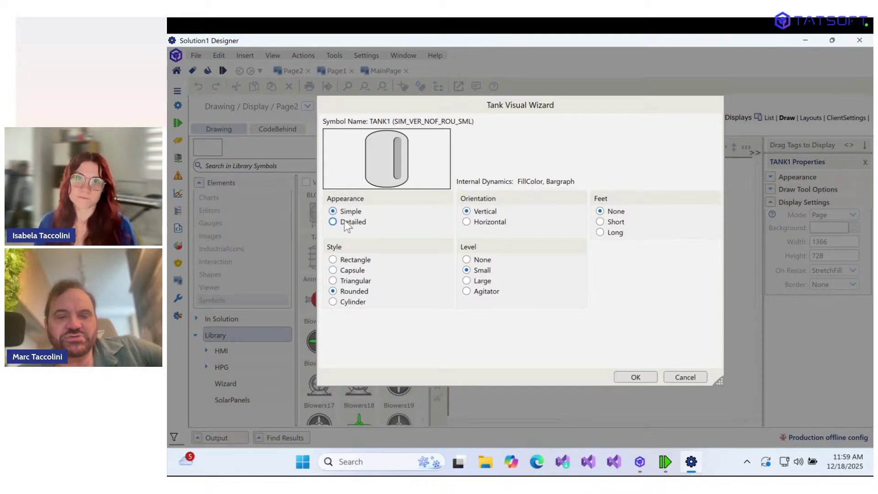
{"action": "left_click", "coordinate": [483, 221]}
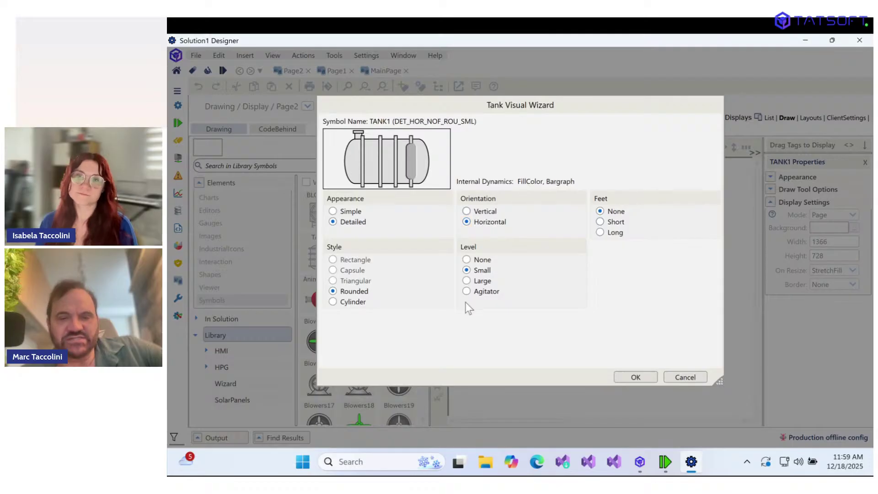
{"action": "left_click", "coordinate": [631, 377]}
Step: Enlarge the tank to about 196 by 127 and move it to the drawing's upper-right area
{"action": "left_click_drag", "start_coordinate": [518, 239], "coordinate": [592, 266]}
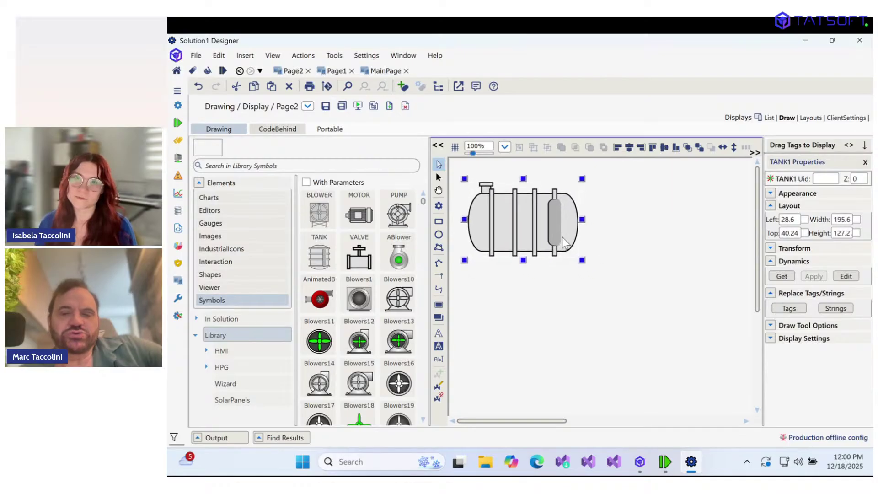
{"action": "left_click_drag", "start_coordinate": [562, 237], "coordinate": [681, 227]}
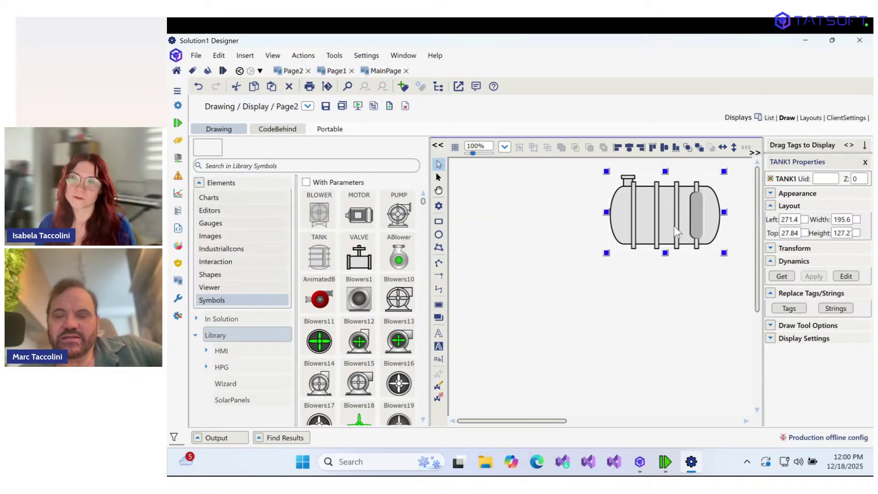
Step: Reopen the tank's visual wizard from its settings and choose Vertical orientation with Long feet
{"action": "double_click", "coordinate": [673, 226]}
{"action": "left_click_drag", "start_coordinate": [547, 110], "coordinate": [413, 121]}
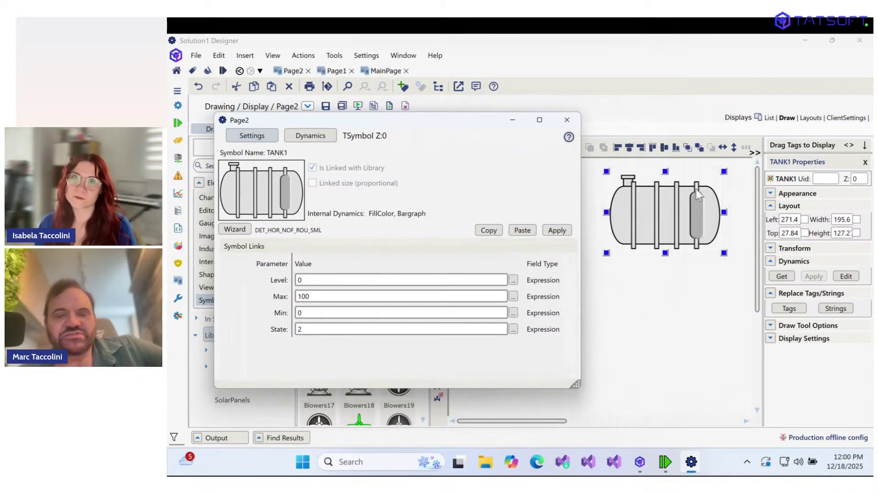
{"action": "left_click", "coordinate": [233, 229]}
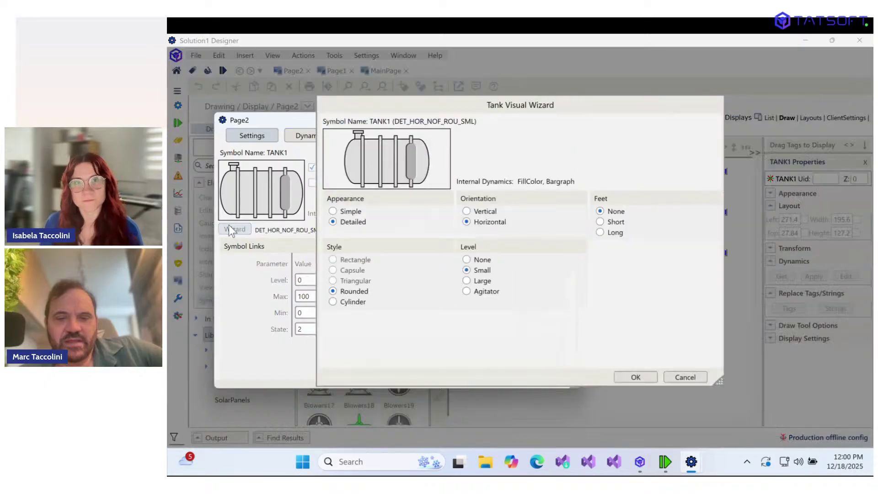
{"action": "mouse_move", "coordinate": [429, 110]}
{"action": "left_mouse_down"}
{"action": "mouse_move", "coordinate": [316, 115]}
{"action": "mouse_move", "coordinate": [423, 112]}
{"action": "left_mouse_up"}
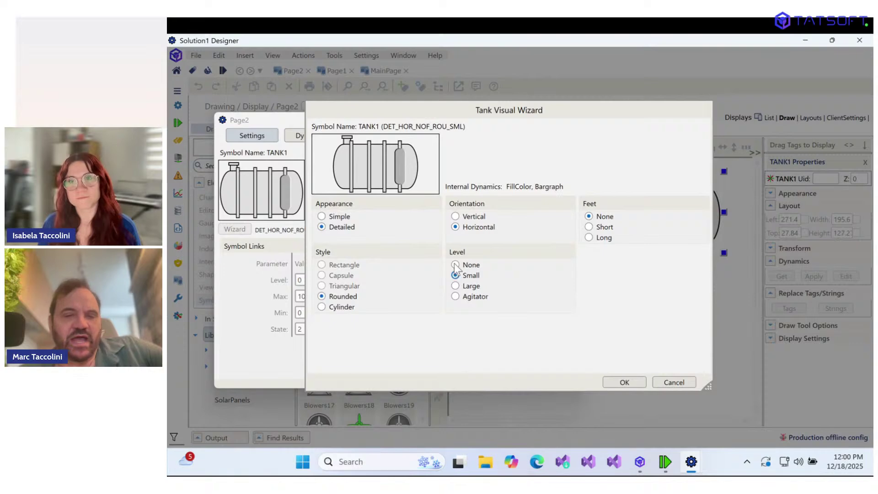
{"action": "left_click", "coordinate": [476, 218]}
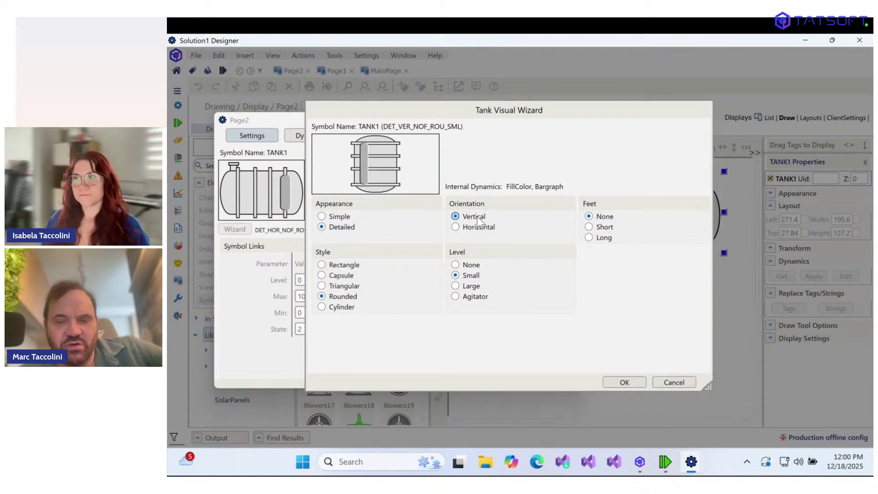
{"action": "left_click", "coordinate": [590, 227]}
{"action": "left_click", "coordinate": [590, 237]}
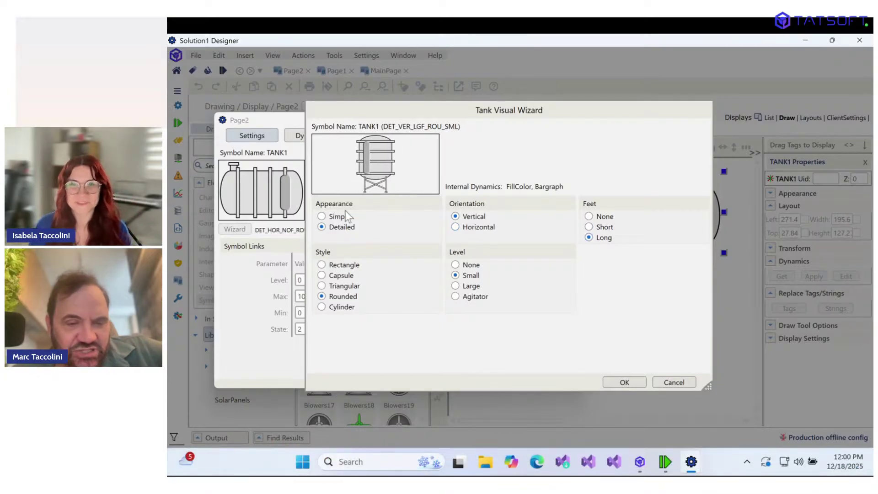
Step: Preview the Capsule, Triangular and Cylinder tank styles, and return the style to Rounded
{"action": "left_click", "coordinate": [322, 276]}
{"action": "left_click", "coordinate": [321, 285]}
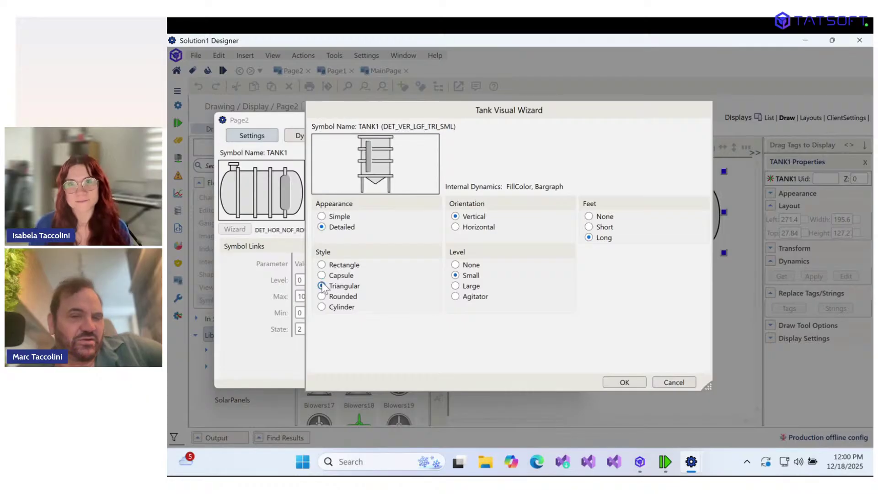
{"action": "left_click", "coordinate": [322, 307]}
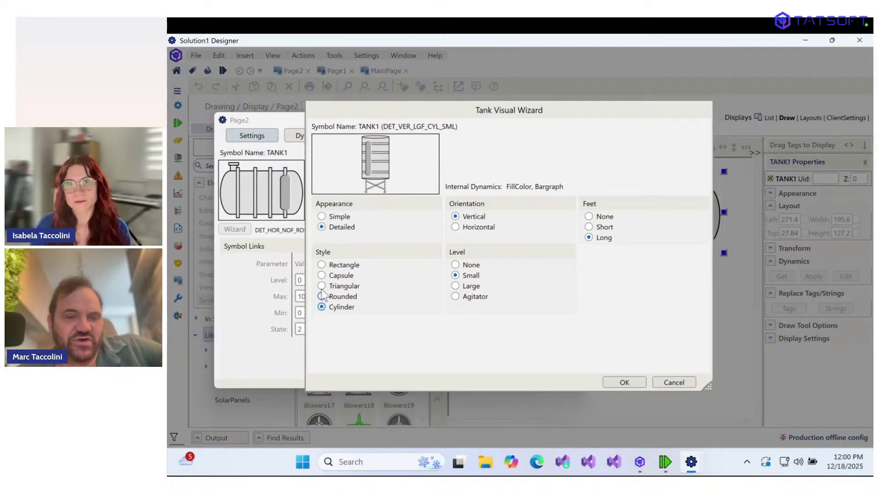
{"action": "left_click", "coordinate": [322, 297]}
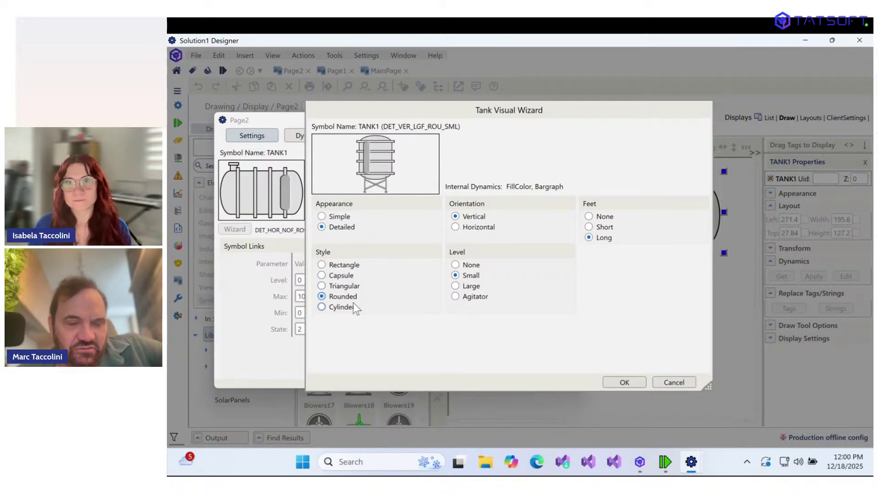
Step: Set the tank's level option to Agitator, apply the wizard changes and close the symbol settings
{"action": "left_click", "coordinate": [470, 286]}
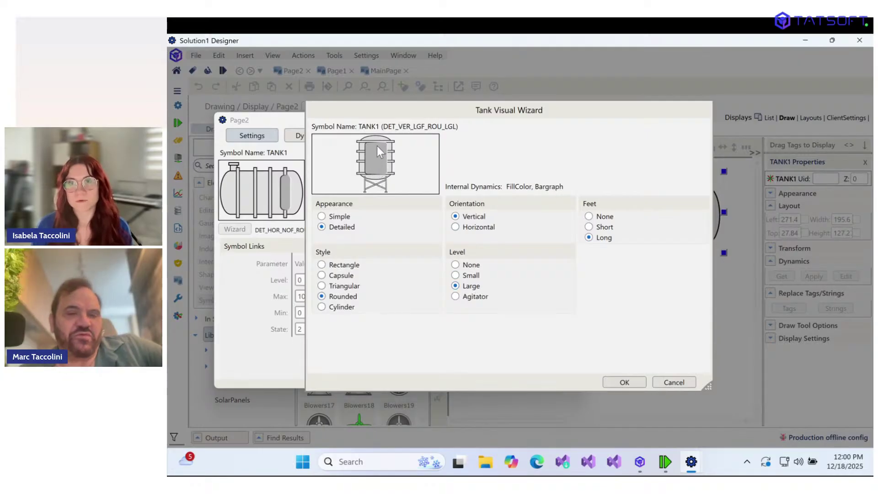
{"action": "left_click", "coordinate": [456, 297]}
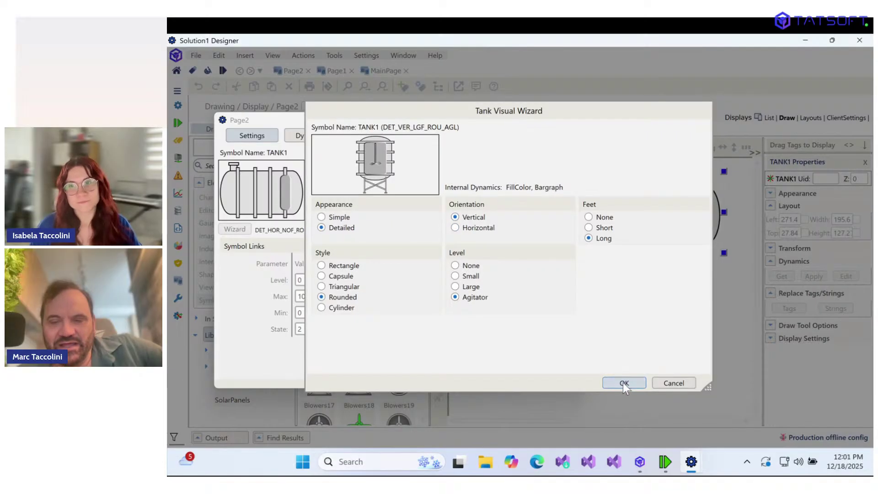
{"action": "left_click", "coordinate": [623, 382]}
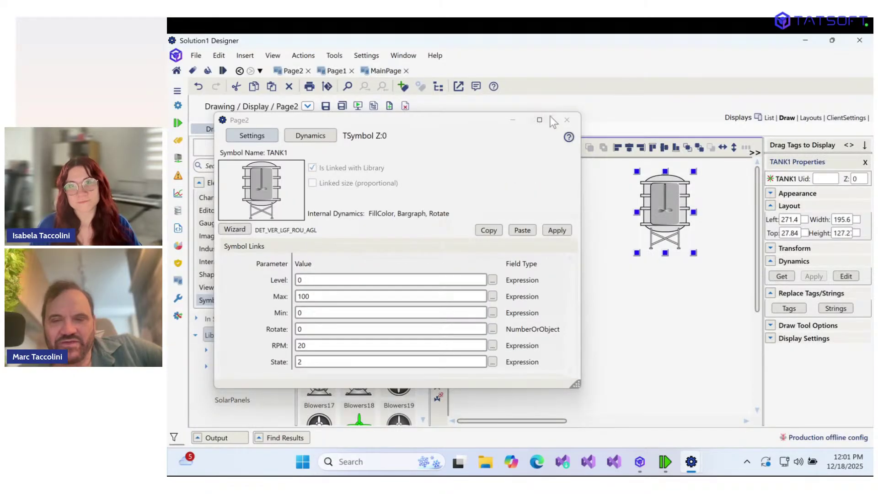
{"action": "left_click", "coordinate": [567, 120]}
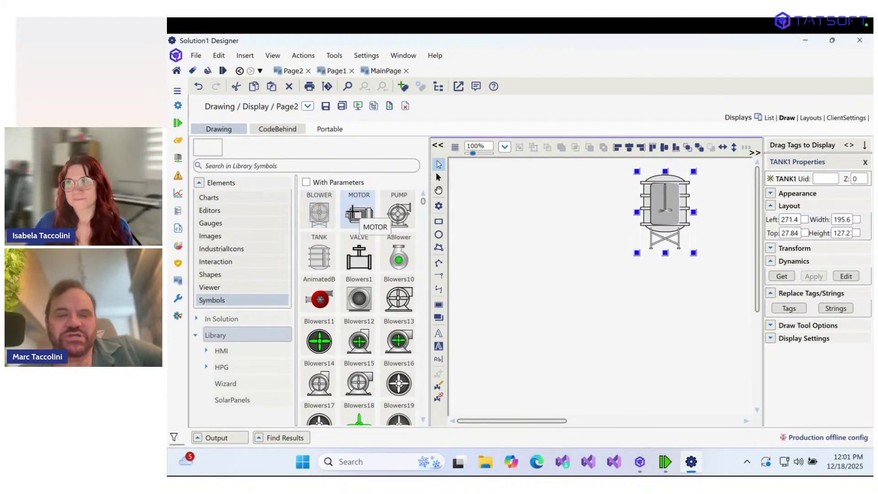
Step: Place a MOTOR symbol on the drawing with Detailed appearance, Left orientation and no feet
{"action": "left_click", "coordinate": [359, 215]}
{"action": "left_click", "coordinate": [478, 267]}
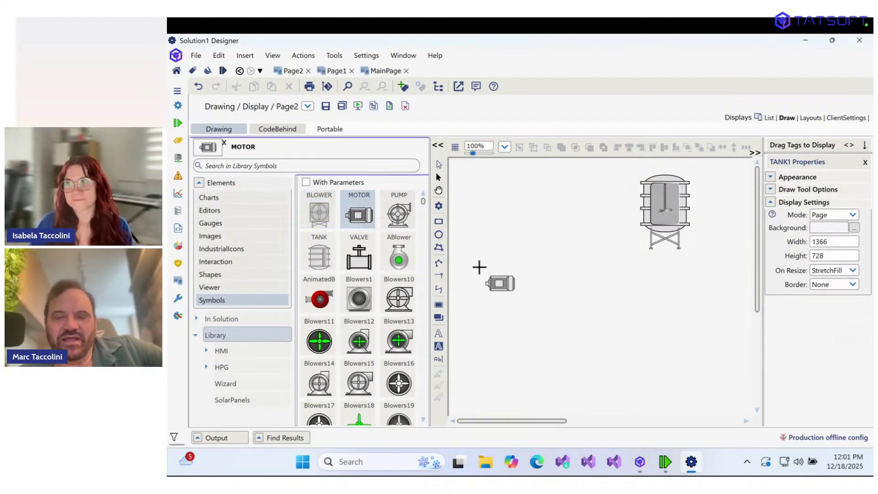
{"action": "left_click", "coordinate": [495, 282]}
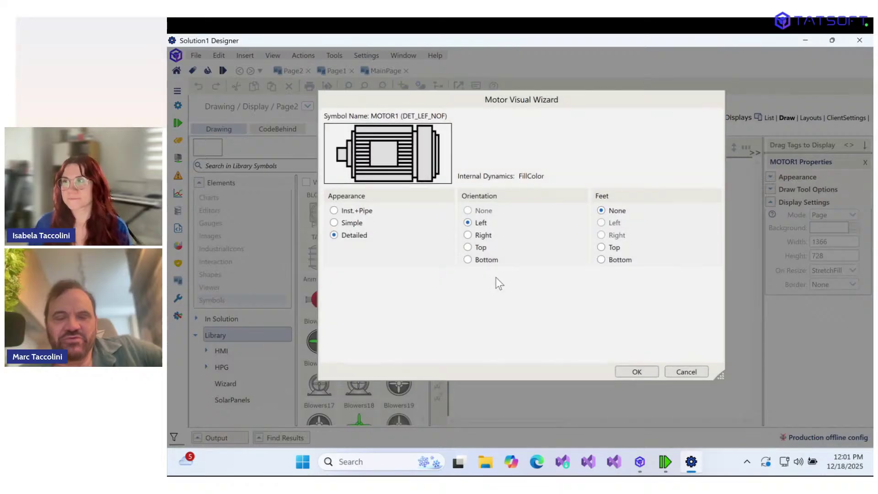
{"action": "left_click", "coordinate": [646, 370]}
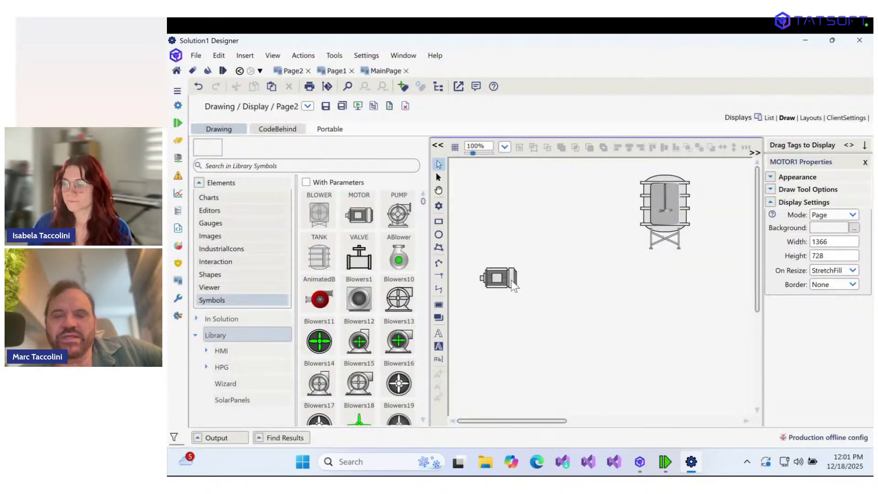
Step: Move the motor to the upper-left area of the drawing and the tank just beside it
{"action": "left_click_drag", "start_coordinate": [513, 286], "coordinate": [504, 199]}
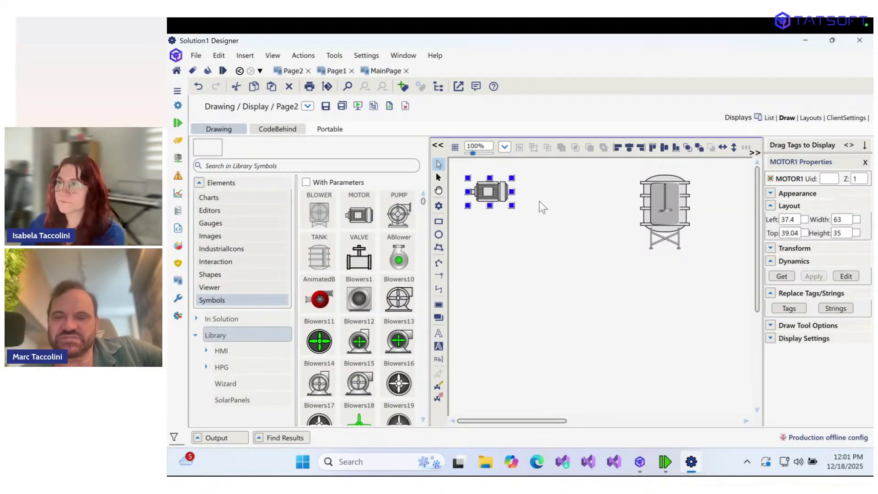
{"action": "left_click_drag", "start_coordinate": [668, 214], "coordinate": [559, 207]}
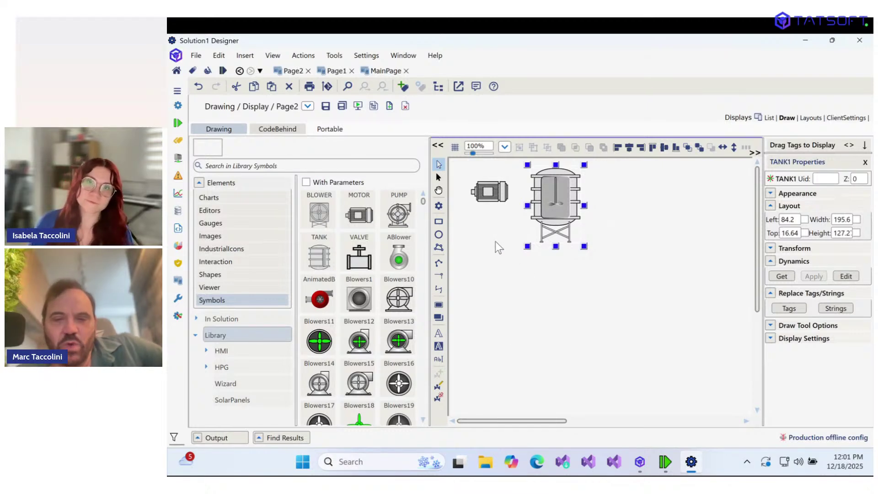
Step: Open the tank's symbol settings and examine its Level, State and RPM link parameters
{"action": "double_click", "coordinate": [547, 188]}
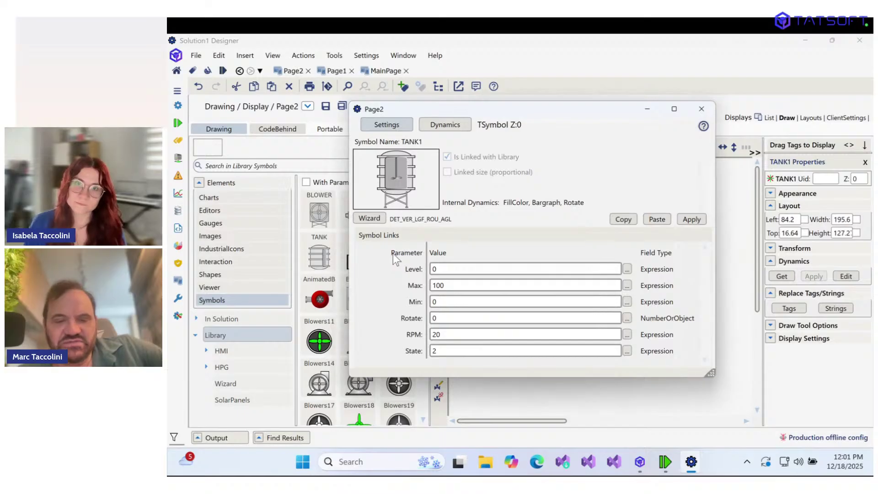
{"action": "left_click", "coordinate": [461, 269]}
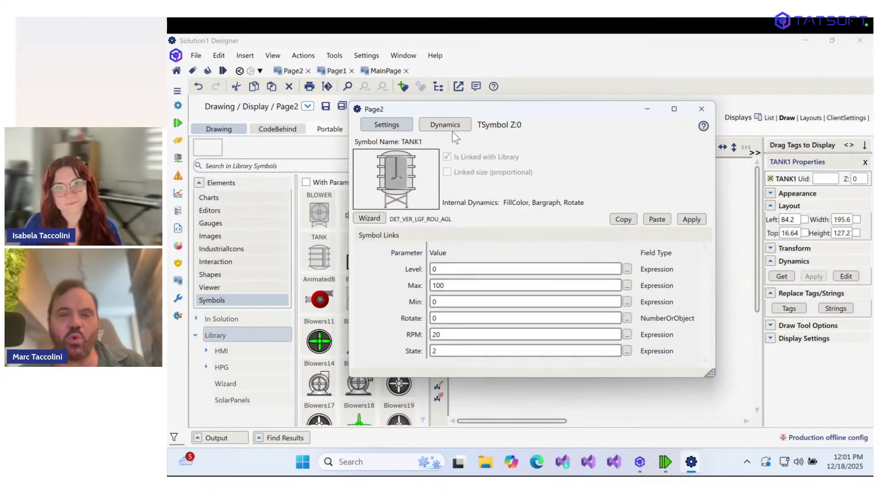
{"action": "left_click_drag", "start_coordinate": [451, 111], "coordinate": [520, 89]}
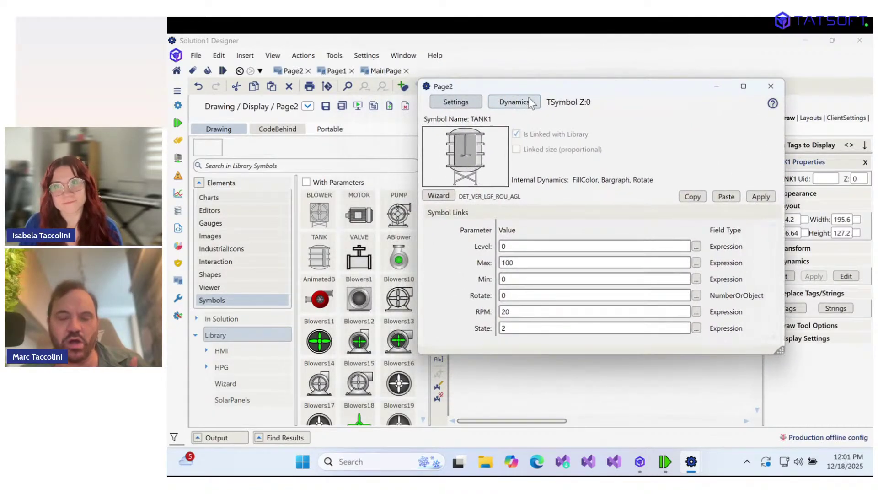
{"action": "left_click", "coordinate": [519, 246]}
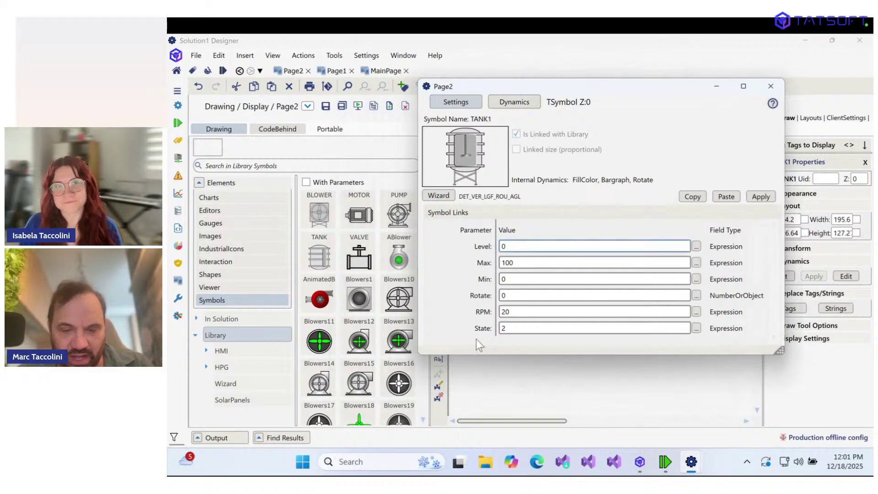
{"action": "left_click", "coordinate": [516, 329]}
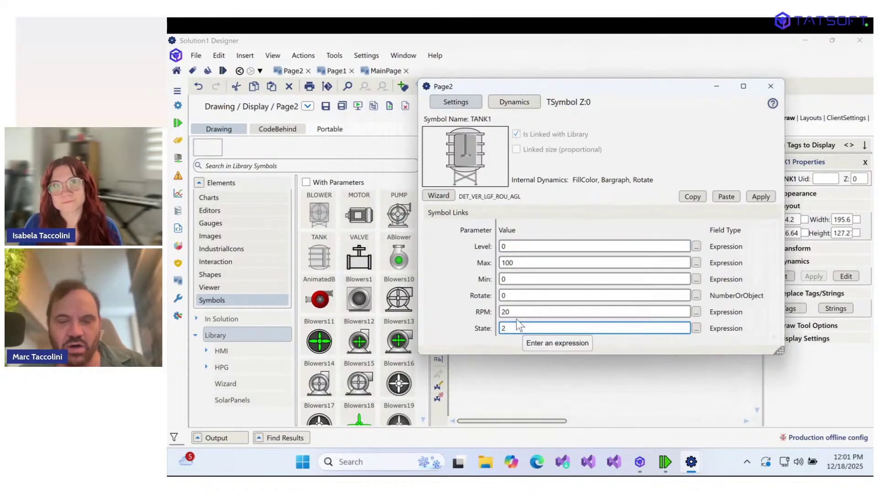
{"action": "left_click", "coordinate": [502, 314]}
{"action": "double_click", "coordinate": [529, 311]}
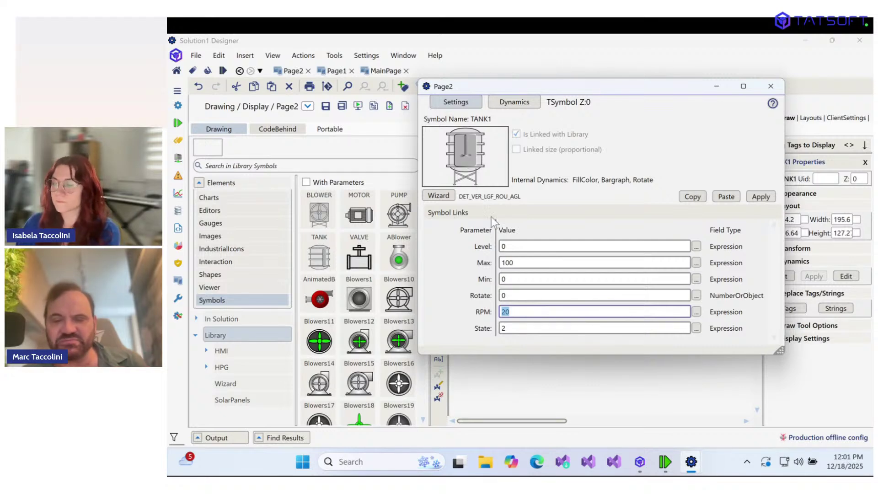
{"action": "left_click", "coordinate": [547, 247]}
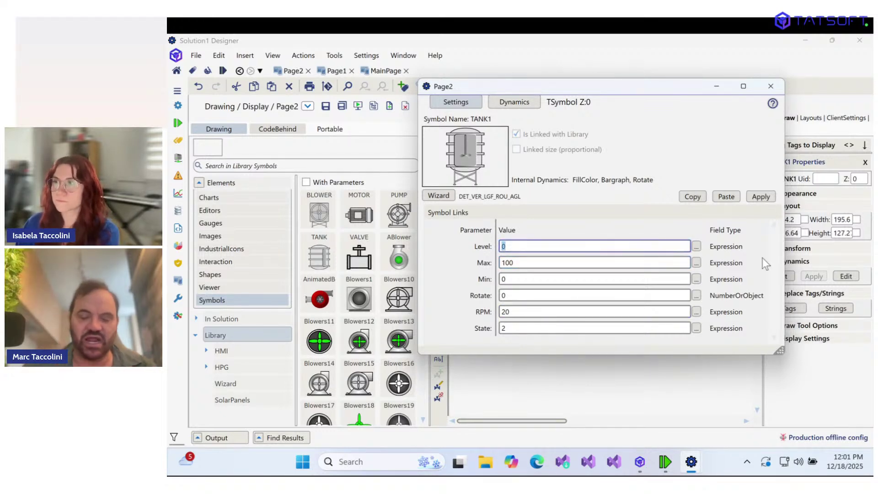
{"action": "type", "text": "tag."}
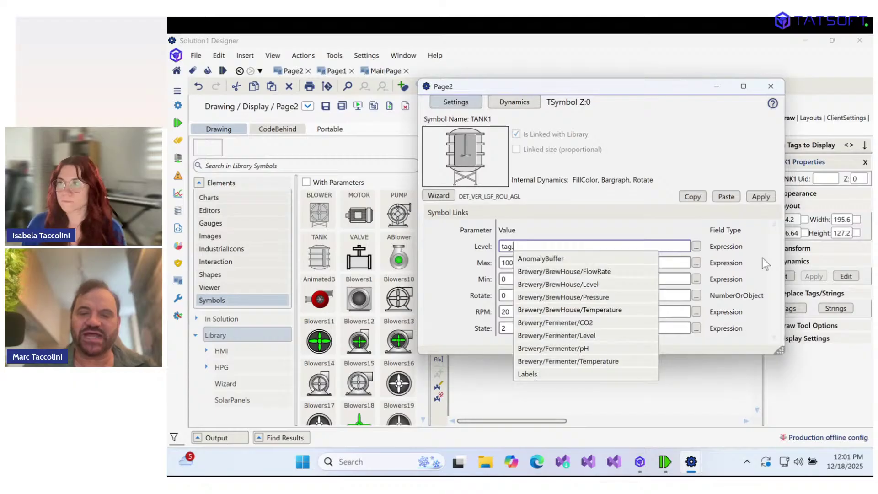
{"action": "key", "text": "BackSpace"}
{"action": "key", "text": "BackSpace"}
{"action": "key", "text": "BackSpace"}
{"action": "key", "text": "BackSpace"}
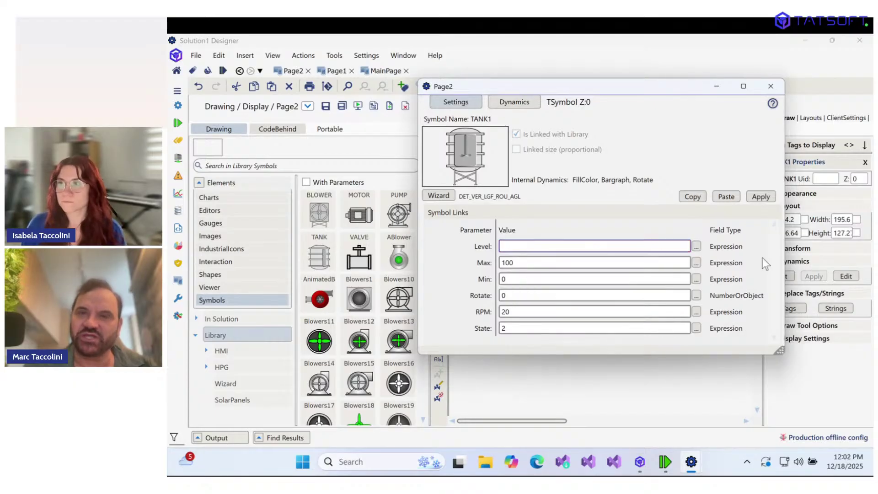
Step: Link the tank's Level parameter to Client.UI.Simulation, close its symbol settings and shift the tank lower on the drawing
{"action": "type", "text": "client.u"}
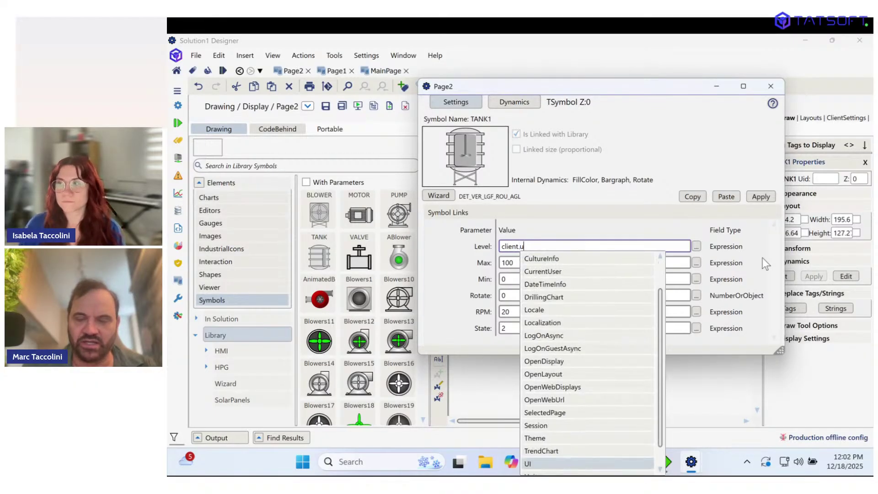
{"action": "type", "text": "i.sim"}
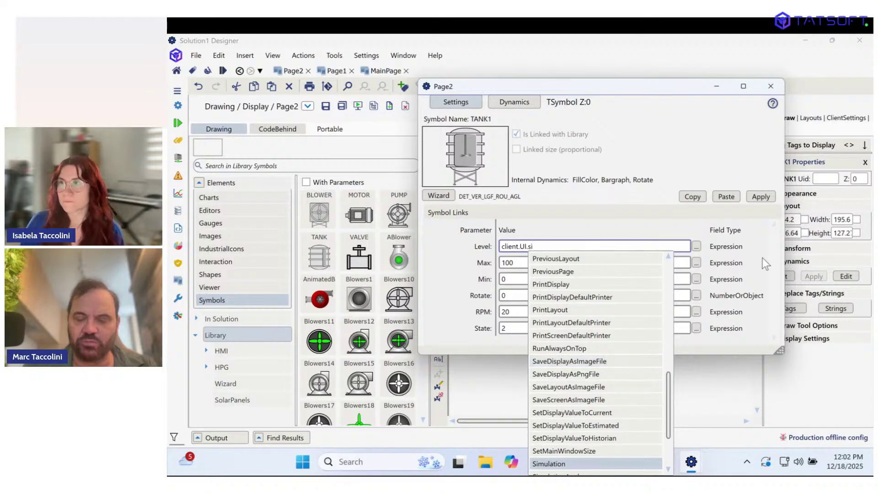
{"action": "key", "text": "Return"}
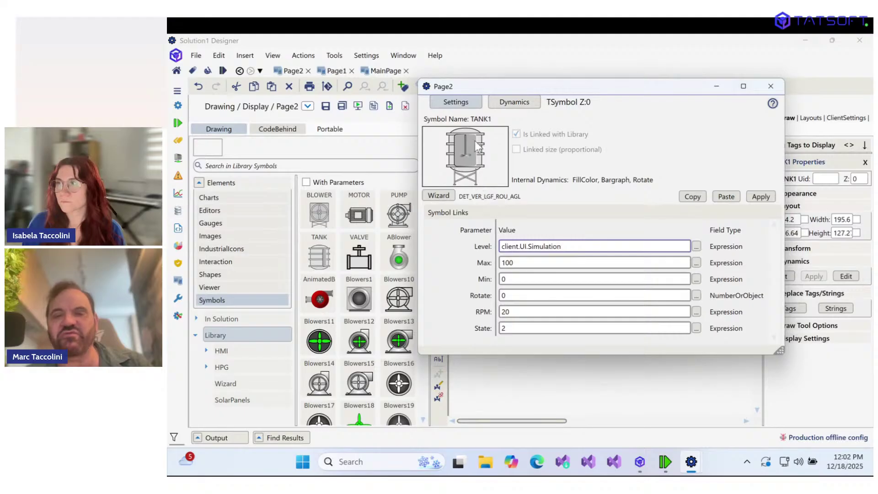
{"action": "left_click", "coordinate": [770, 86]}
{"action": "left_click_drag", "start_coordinate": [571, 214], "coordinate": [569, 251]}
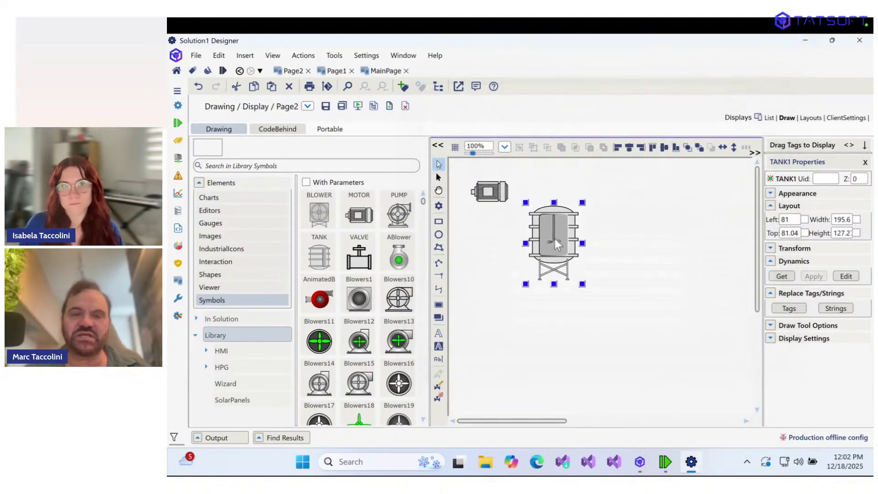
Step: Save Page2 and check the tank's level link in the page preview and in its symbol settings
{"action": "left_click", "coordinate": [326, 107]}
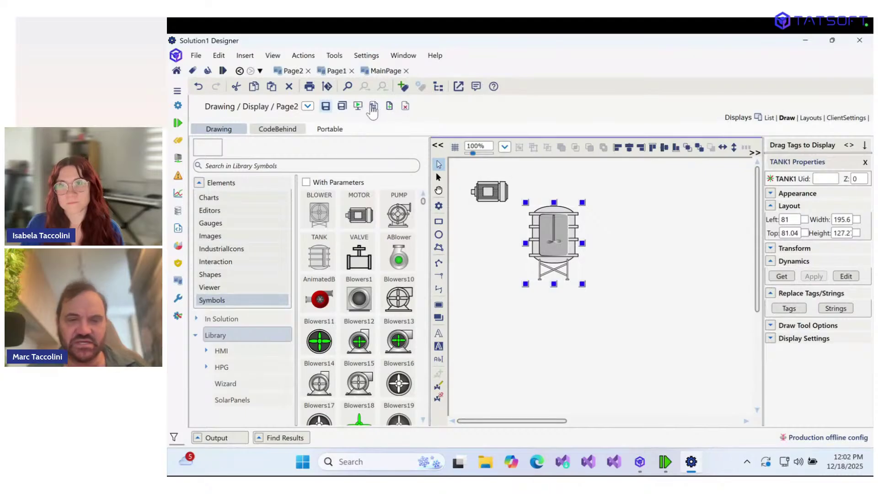
{"action": "left_click", "coordinate": [359, 107]}
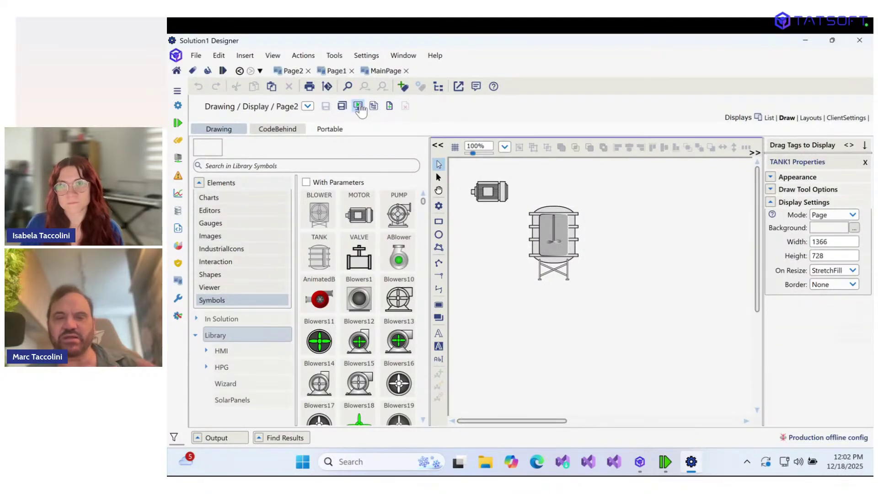
{"action": "left_click", "coordinate": [359, 107]}
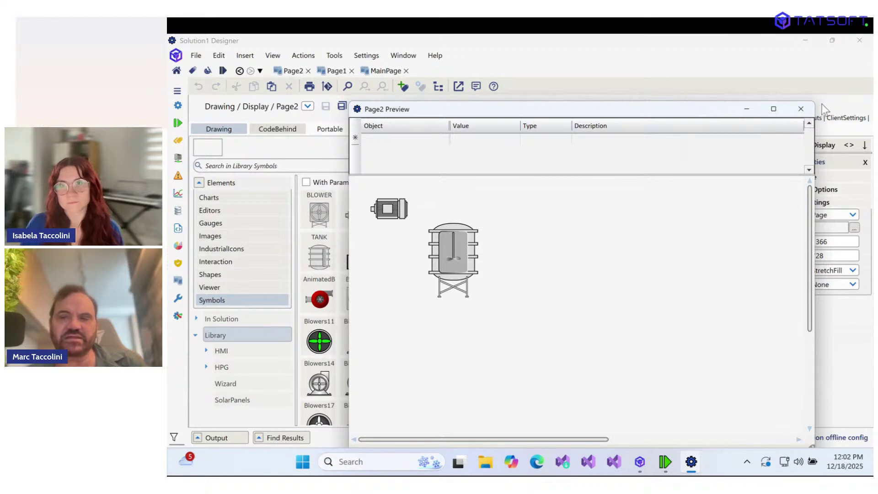
{"action": "left_click", "coordinate": [809, 111]}
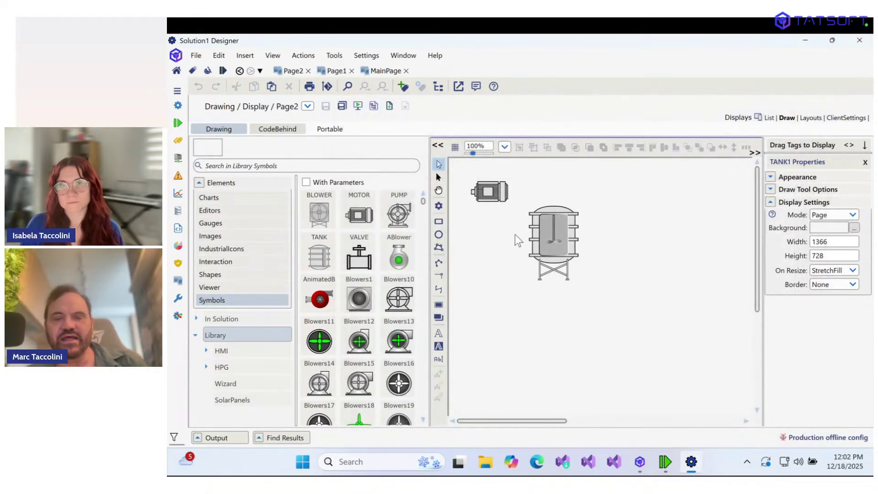
{"action": "double_click", "coordinate": [550, 237]}
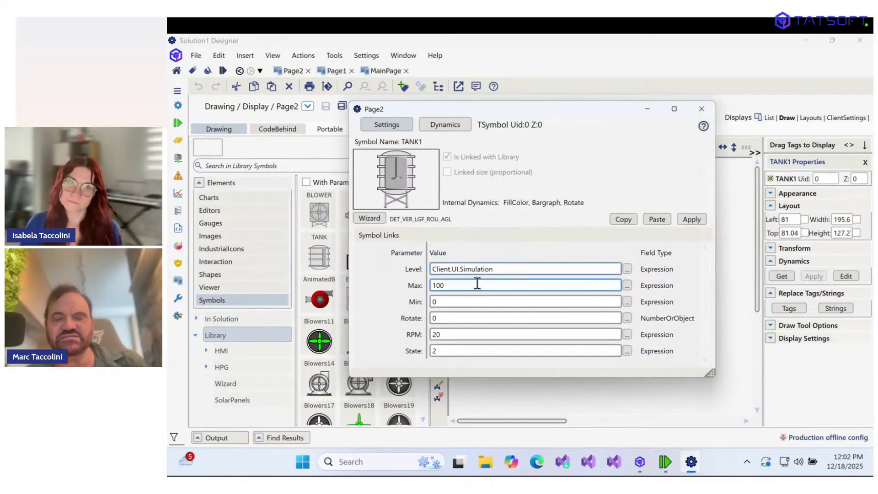
{"action": "left_click", "coordinate": [702, 109]}
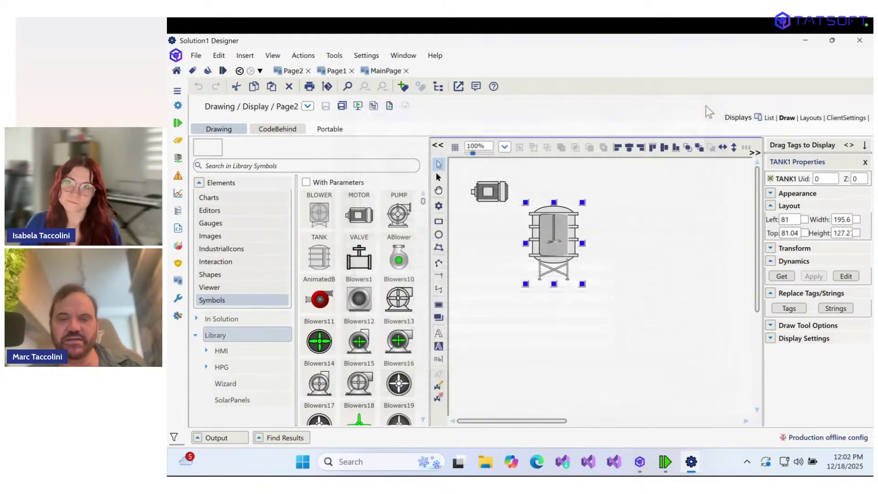
Step: Select both the motor and the tank and delete them from the drawing
{"action": "left_click_drag", "start_coordinate": [530, 280], "coordinate": [538, 257]}
{"action": "left_click_drag", "start_coordinate": [452, 165], "coordinate": [659, 320]}
{"action": "right_click", "coordinate": [575, 227]}
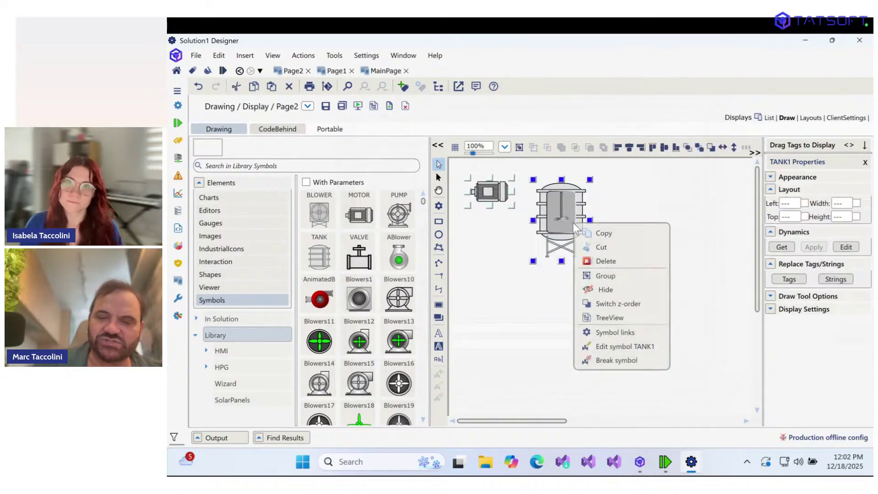
{"action": "left_click", "coordinate": [603, 261]}
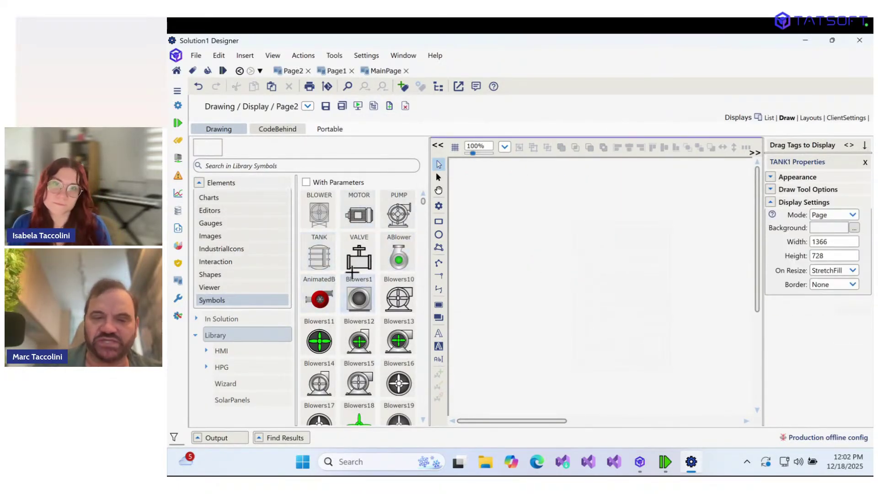
Step: Browse the HMI symbol library to its Vehicles category and place the Vehicles6 forklift in the upper-left area of the drawing
{"action": "left_click", "coordinate": [208, 350]}
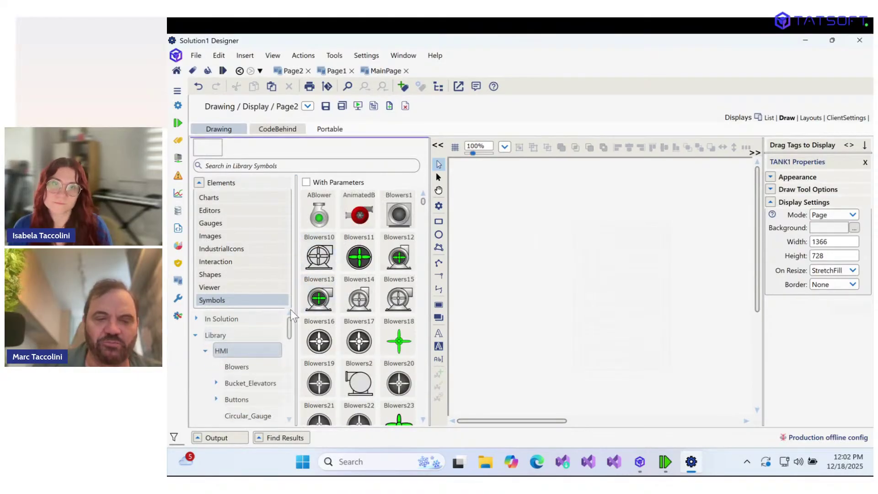
{"action": "mouse_move", "coordinate": [287, 327]}
{"action": "left_mouse_down"}
{"action": "mouse_move", "coordinate": [289, 361]}
{"action": "mouse_move", "coordinate": [291, 324]}
{"action": "mouse_move", "coordinate": [290, 331]}
{"action": "left_mouse_up"}
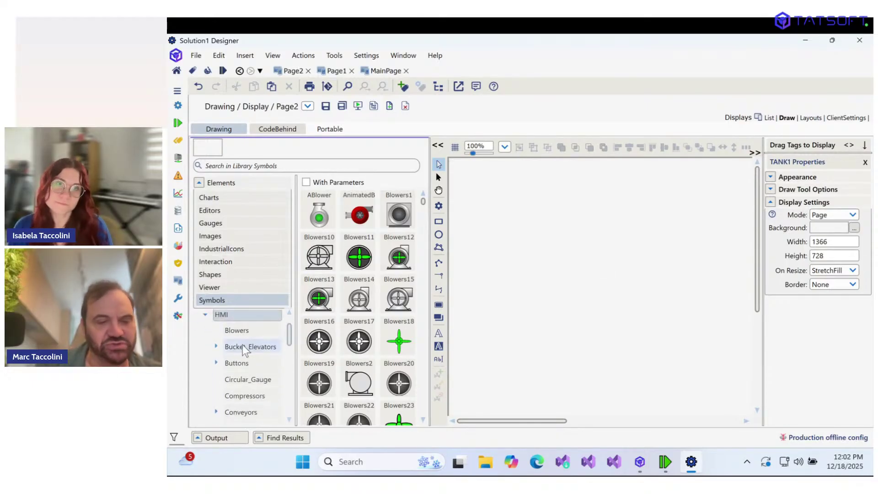
{"action": "left_click", "coordinate": [243, 332]}
{"action": "left_click_drag", "start_coordinate": [288, 333], "coordinate": [289, 410]}
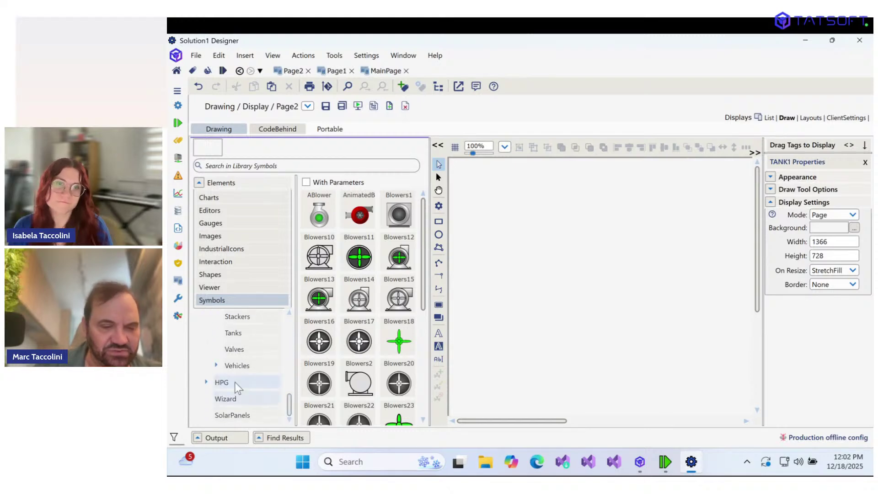
{"action": "left_click", "coordinate": [235, 368]}
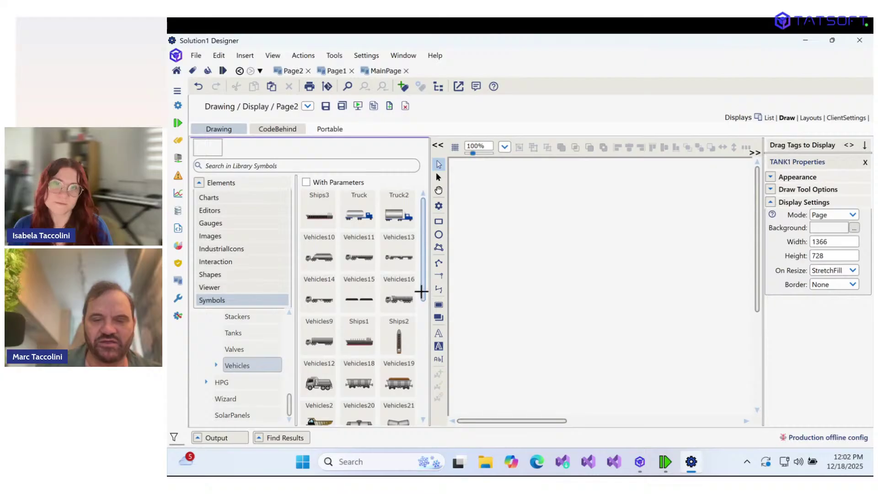
{"action": "left_click_drag", "start_coordinate": [423, 291], "coordinate": [435, 430]}
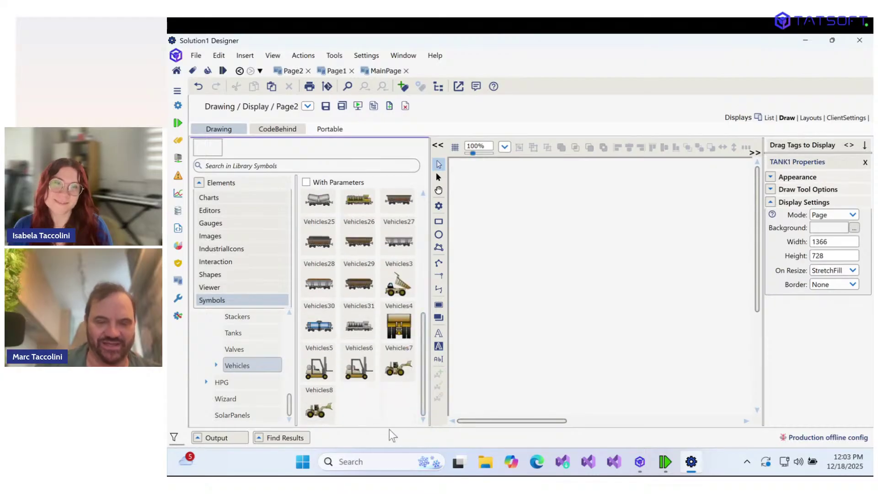
{"action": "left_click_drag", "start_coordinate": [359, 368], "coordinate": [484, 208]}
Step: Place a second Vehicles6 forklift beside the first one and delete it again
{"action": "left_click", "coordinate": [359, 366]}
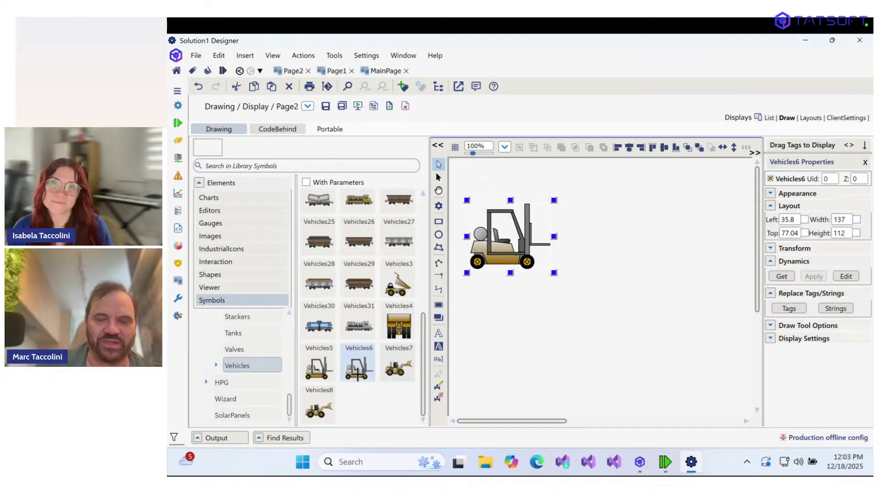
{"action": "left_click", "coordinate": [601, 207]}
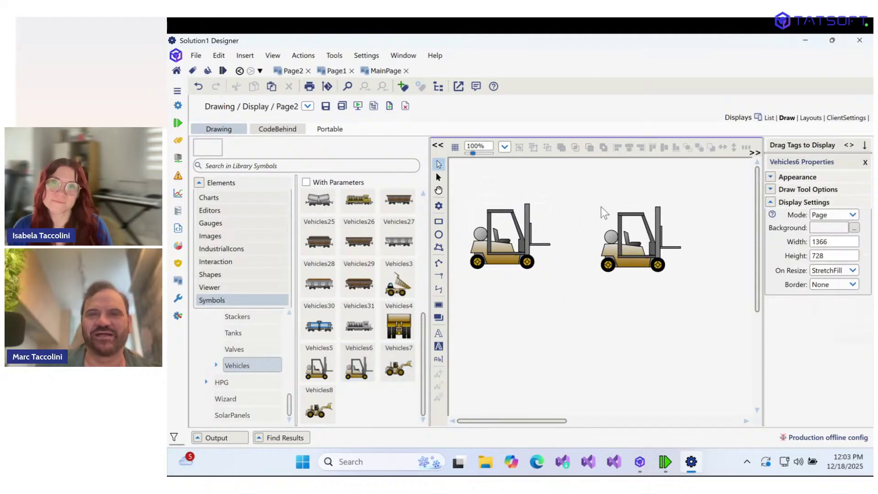
{"action": "right_click", "coordinate": [640, 226]}
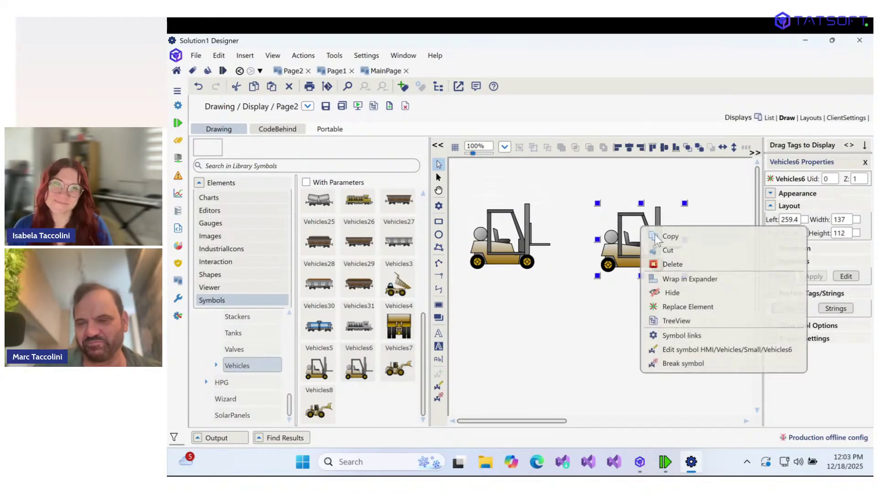
{"action": "left_click", "coordinate": [672, 264]}
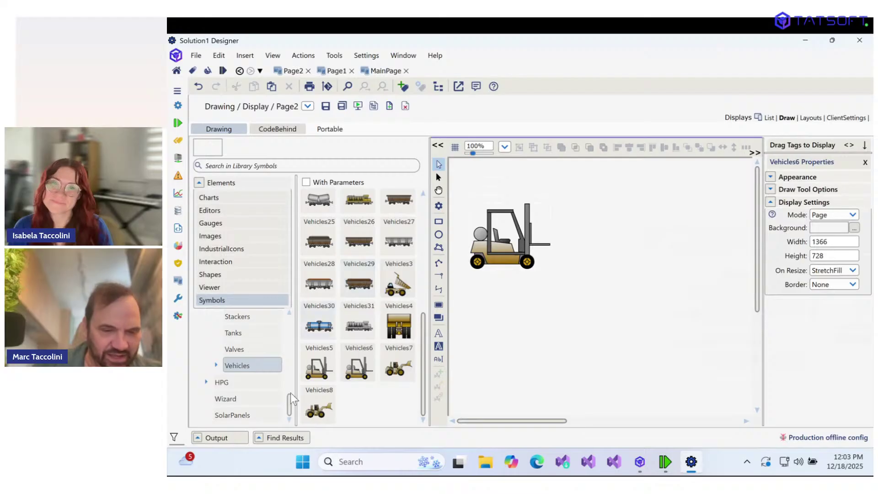
Step: Look through the full range of symbols in the HMI library, from blowers and conveyors to tanks and vehicles
{"action": "left_click_drag", "start_coordinate": [287, 407], "coordinate": [292, 320]}
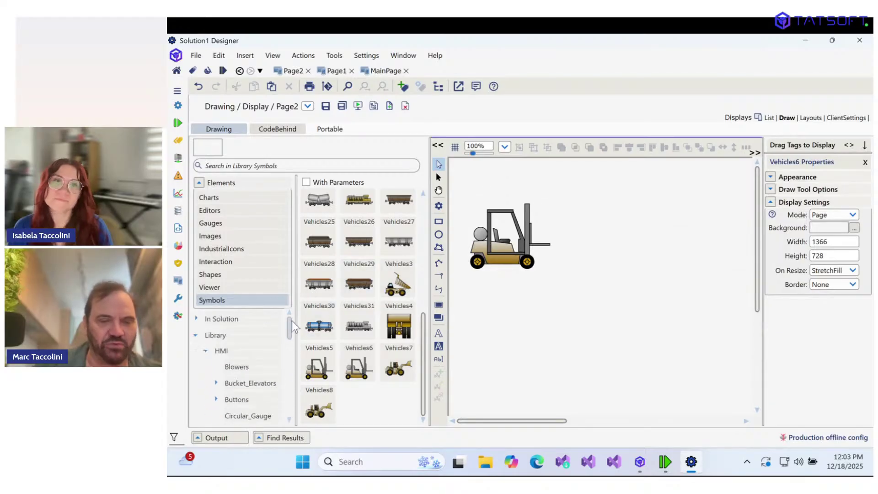
{"action": "left_click", "coordinate": [223, 350]}
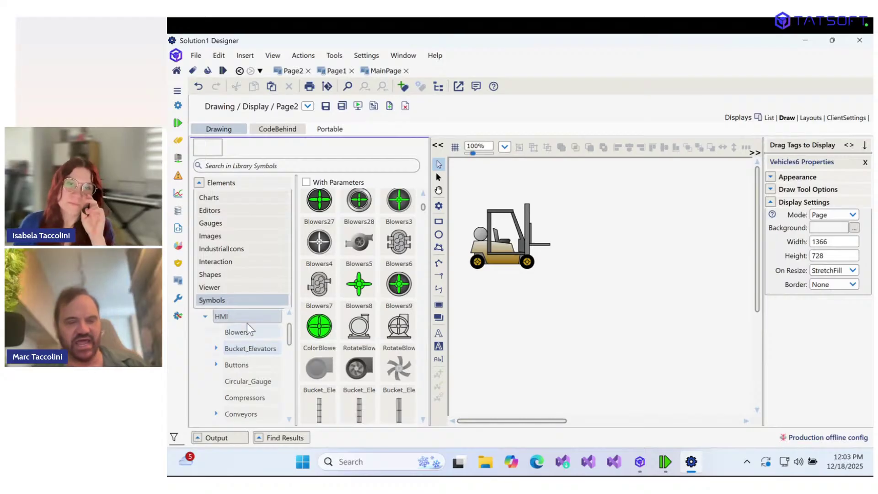
{"action": "scroll", "coordinate": [353, 304], "scroll_direction": "down", "scroll_amount": 5}
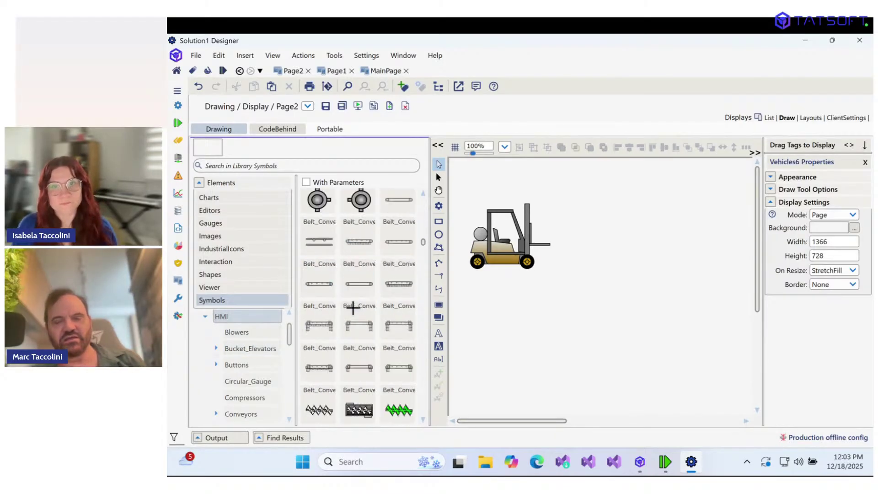
{"action": "scroll", "coordinate": [353, 307], "scroll_direction": "down", "scroll_amount": 20}
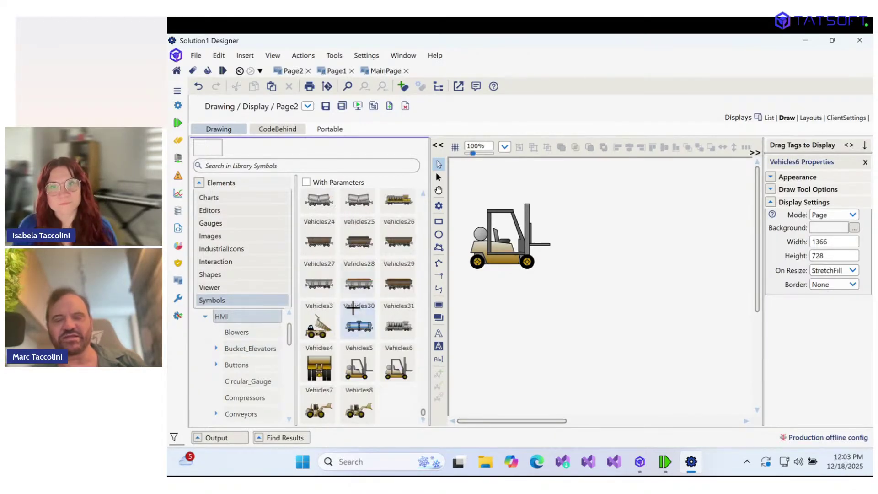
{"action": "scroll", "coordinate": [353, 307], "scroll_direction": "up", "scroll_amount": 20}
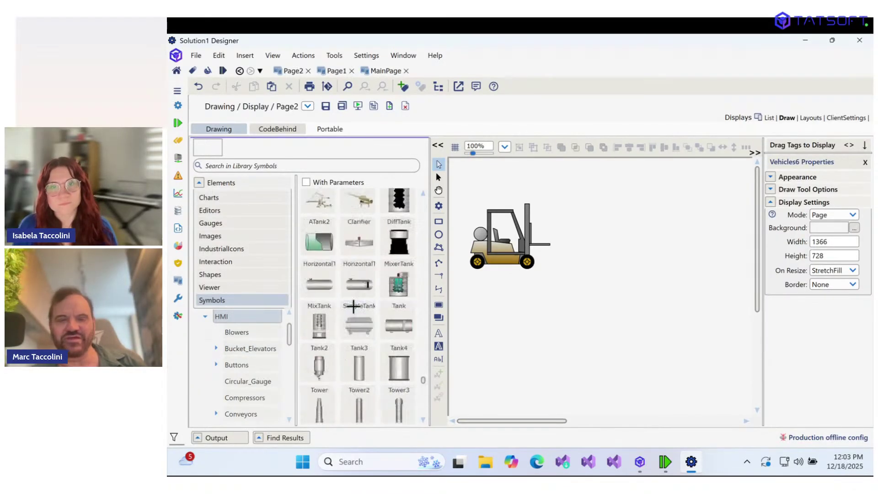
Step: Search the library symbols for "valv" and clear the search
{"action": "left_click", "coordinate": [281, 166]}
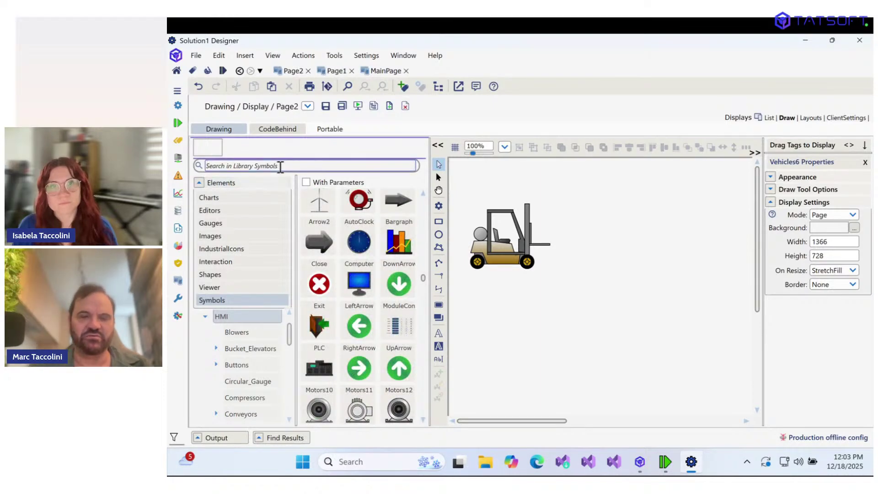
{"action": "type", "text": "valv"}
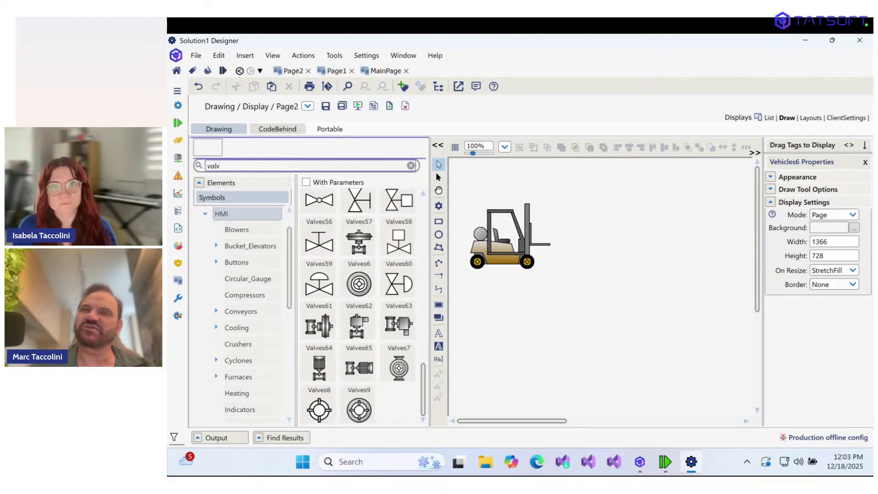
{"action": "key", "text": "BackSpace"}
{"action": "key", "text": "BackSpace"}
{"action": "key", "text": "BackSpace"}
{"action": "key", "text": "BackSpace"}
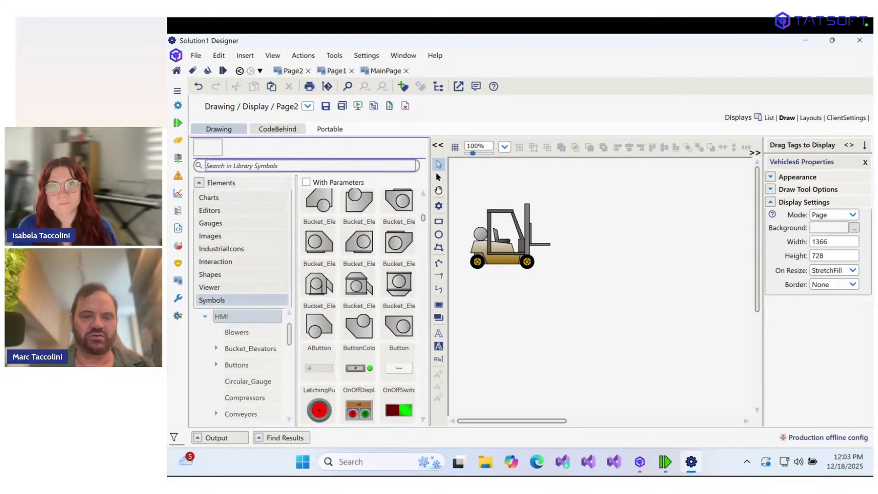
Step: Examine the HMI library's Buttons symbols and the symbol categories of the HPG library
{"action": "left_click", "coordinate": [256, 356]}
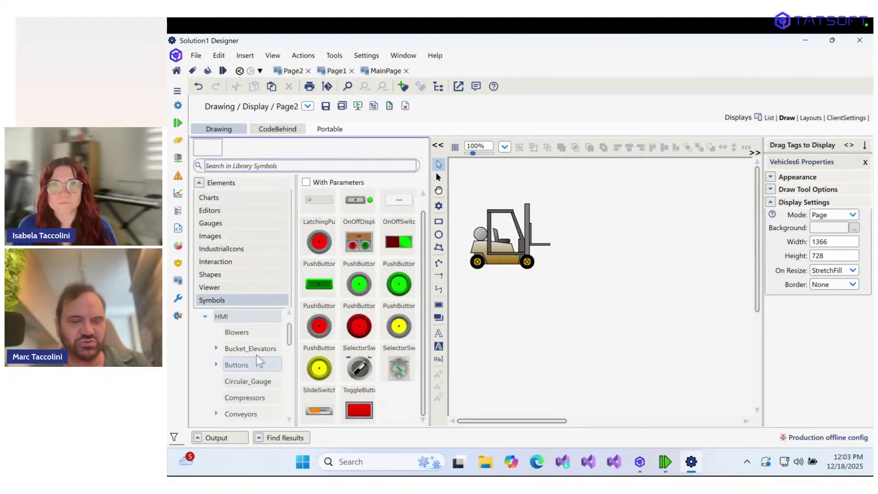
{"action": "left_click_drag", "start_coordinate": [290, 326], "coordinate": [290, 347]}
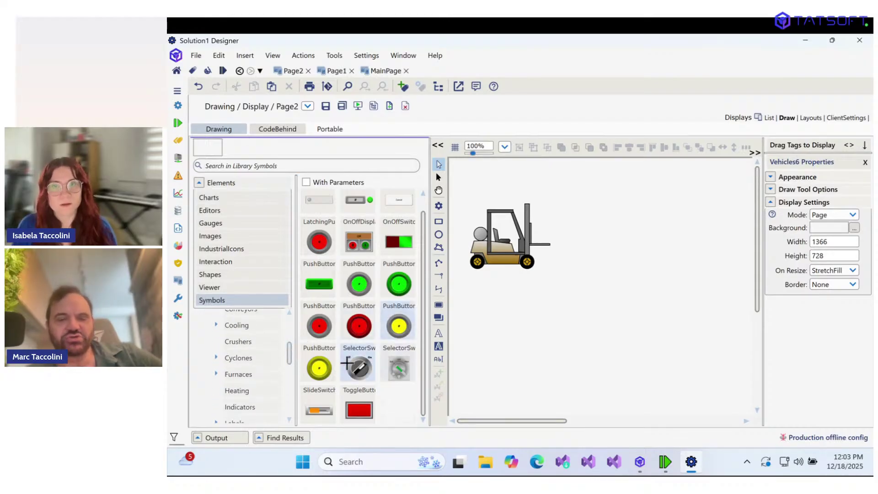
{"action": "left_click_drag", "start_coordinate": [289, 357], "coordinate": [294, 415]}
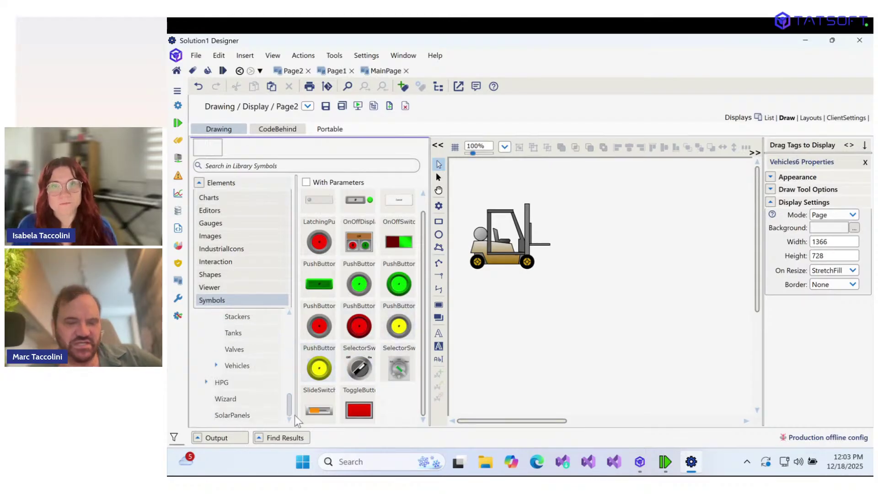
{"action": "left_click", "coordinate": [205, 382]}
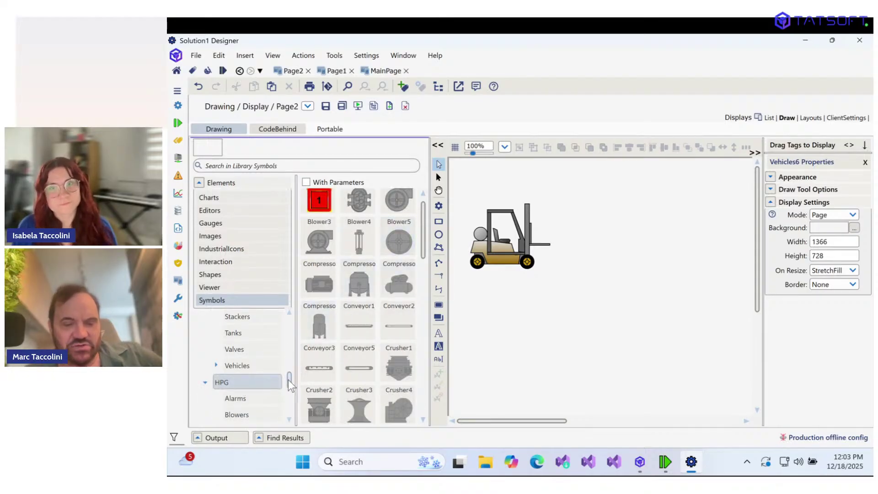
{"action": "mouse_move", "coordinate": [288, 380]}
{"action": "left_mouse_down"}
{"action": "mouse_move", "coordinate": [288, 391]}
{"action": "mouse_move", "coordinate": [289, 349]}
{"action": "mouse_move", "coordinate": [284, 405]}
{"action": "mouse_move", "coordinate": [284, 382]}
{"action": "mouse_move", "coordinate": [284, 391]}
{"action": "left_mouse_up"}
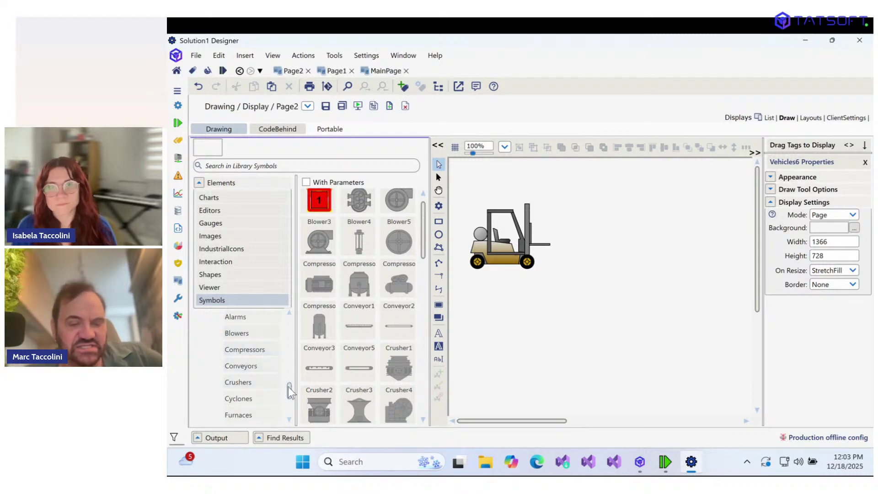
{"action": "left_click_drag", "start_coordinate": [289, 389], "coordinate": [289, 402]}
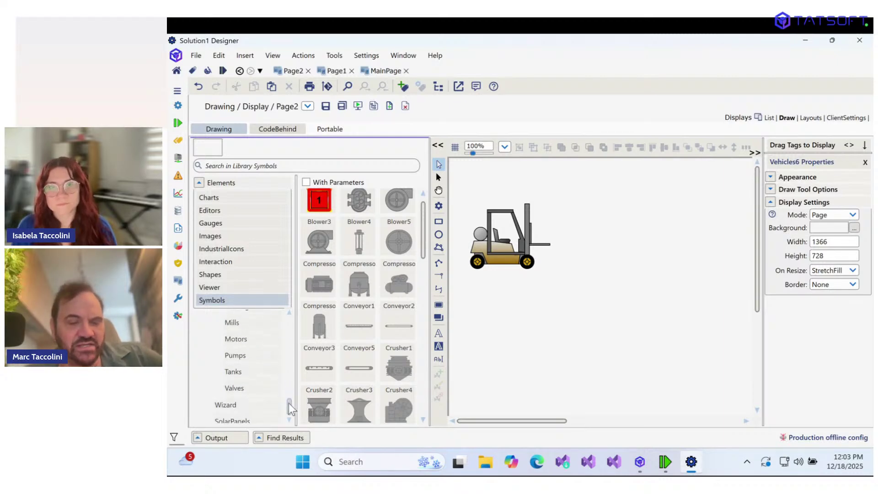
Step: Place the Valve_10 symbol from the HPG Valves library beside the forklift and enlarge it to about 93 by 68
{"action": "left_click", "coordinate": [253, 387]}
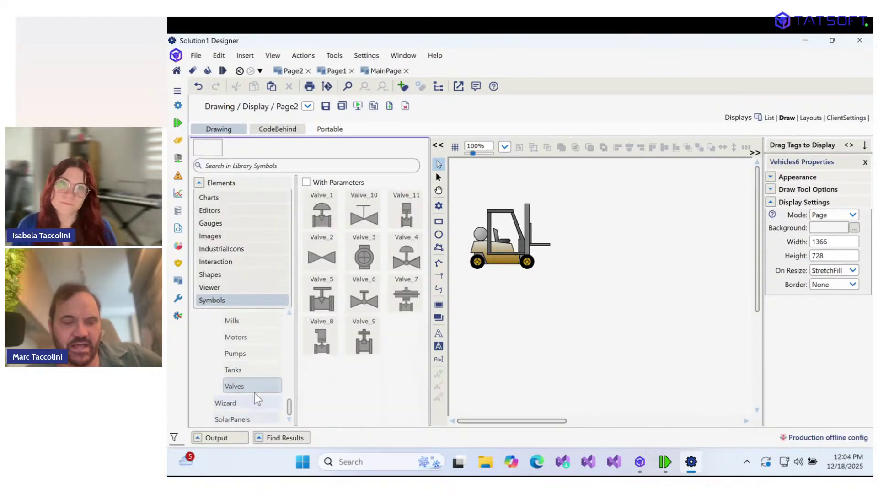
{"action": "left_click", "coordinate": [363, 218]}
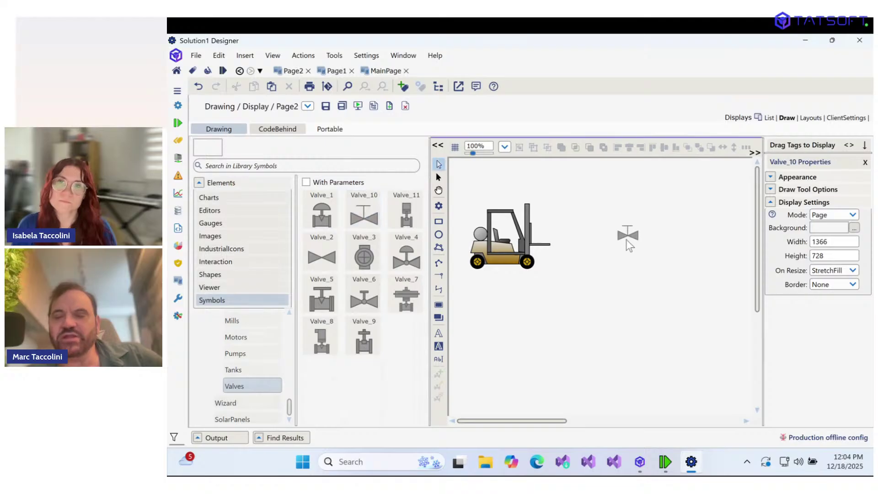
{"action": "left_click_drag", "start_coordinate": [605, 210], "coordinate": [667, 256]}
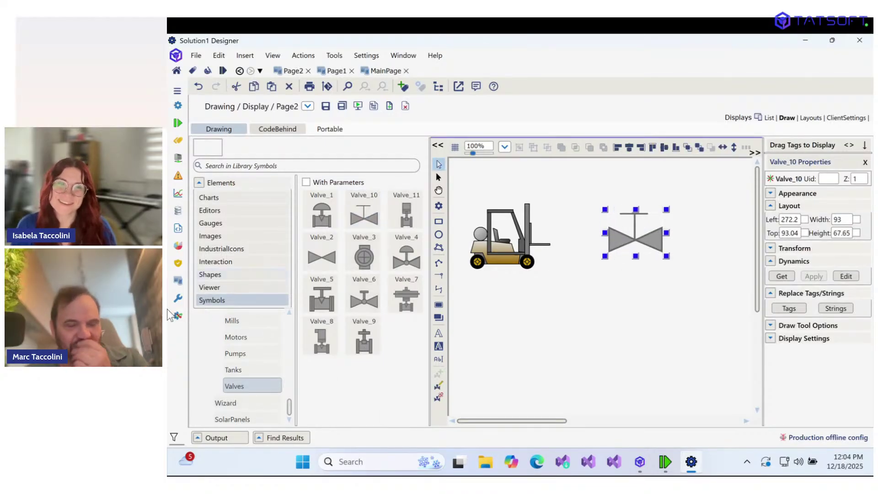
Step: Place the Blowers13 symbol from the HMI library on the page below the forklift
{"action": "left_click_drag", "start_coordinate": [288, 407], "coordinate": [294, 320]}
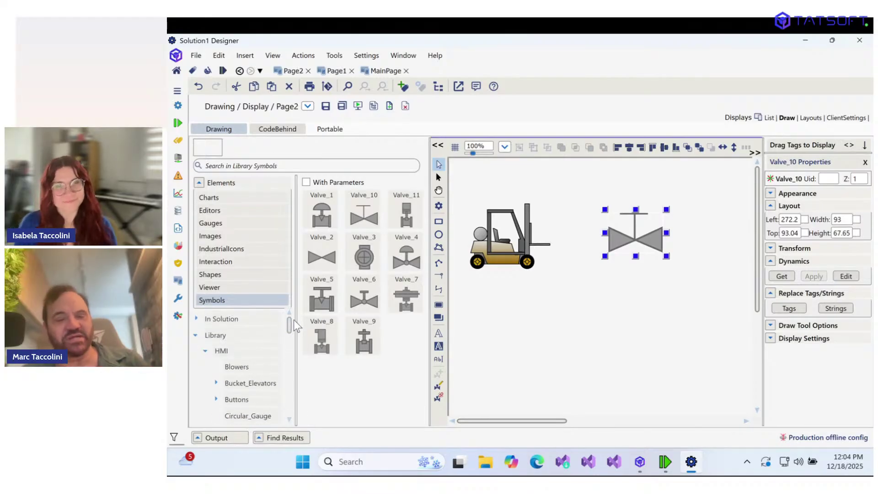
{"action": "left_click", "coordinate": [239, 351]}
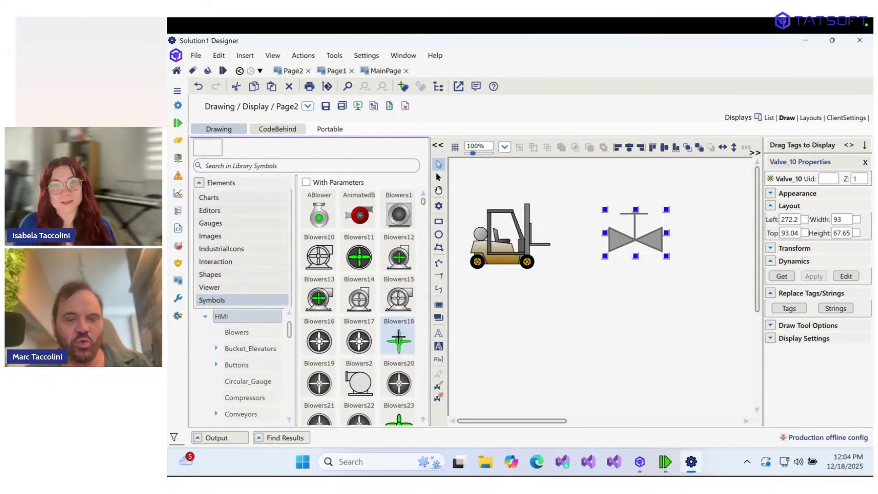
{"action": "scroll", "coordinate": [399, 339], "scroll_direction": "down", "scroll_amount": 10}
{"action": "scroll", "coordinate": [382, 325], "scroll_direction": "up", "scroll_amount": 10}
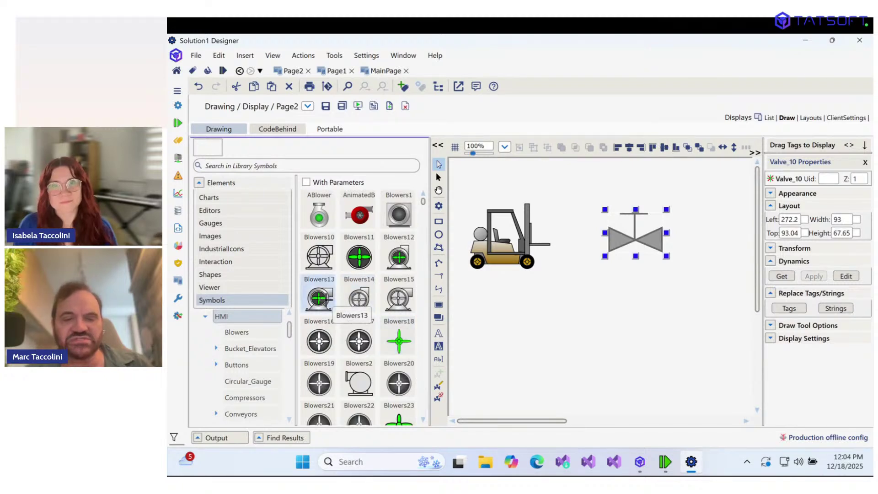
{"action": "left_click", "coordinate": [319, 299]}
{"action": "left_click", "coordinate": [541, 313]}
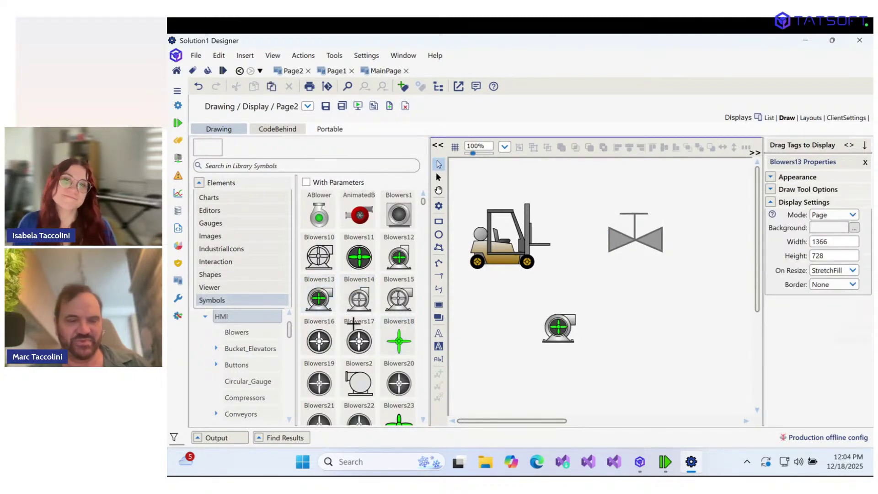
Step: Place the Compressors14 symbol from the HMI library below the valve and enlarge it to about 162 by 150
{"action": "left_click", "coordinate": [258, 332]}
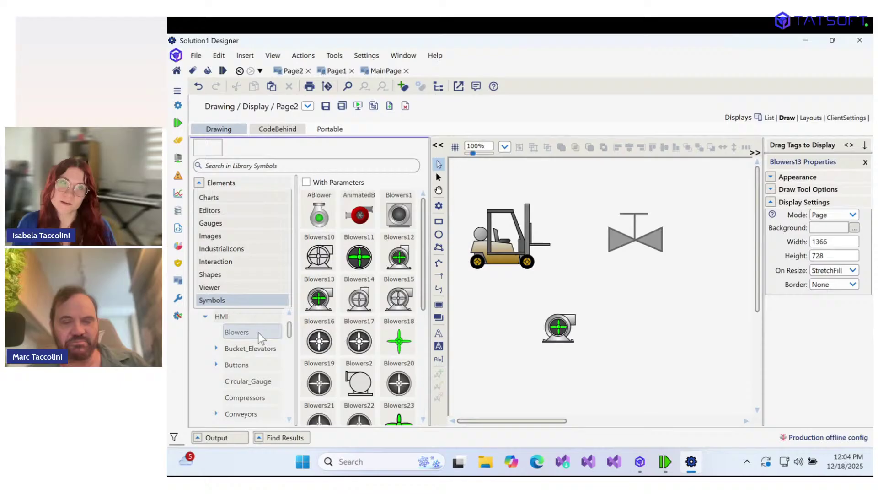
{"action": "left_click", "coordinate": [246, 365]}
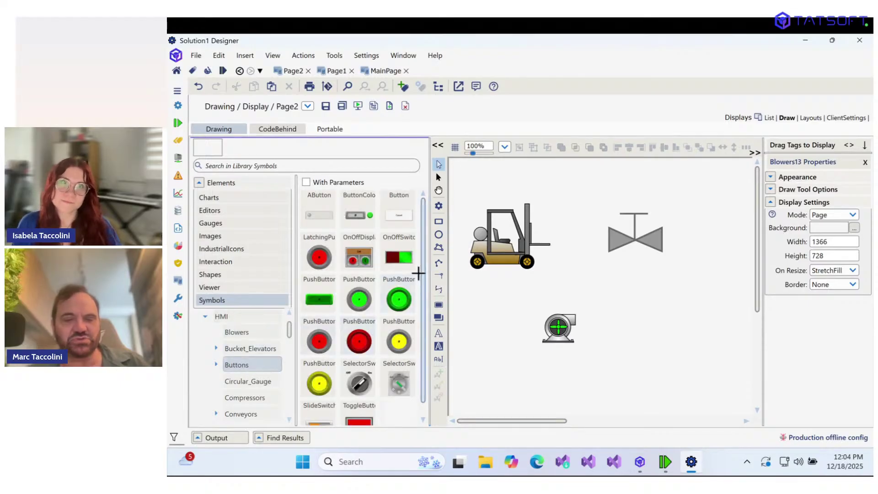
{"action": "left_click", "coordinate": [245, 398]}
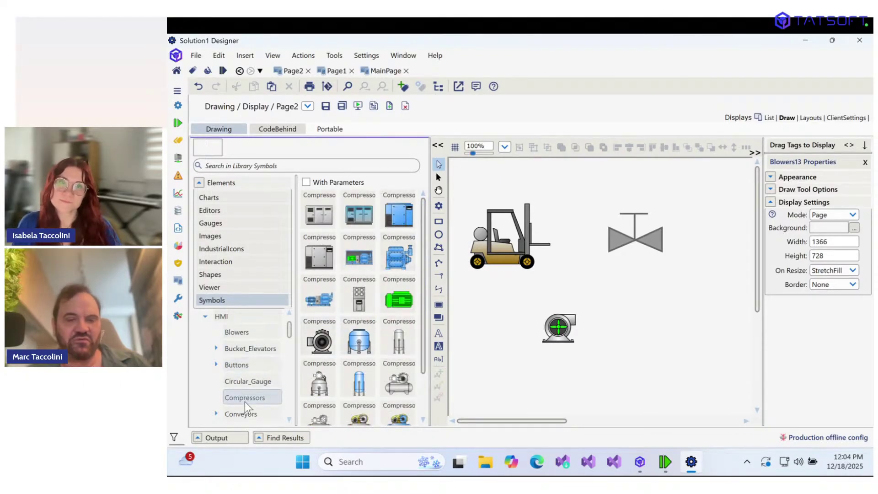
{"action": "left_click", "coordinate": [399, 256]}
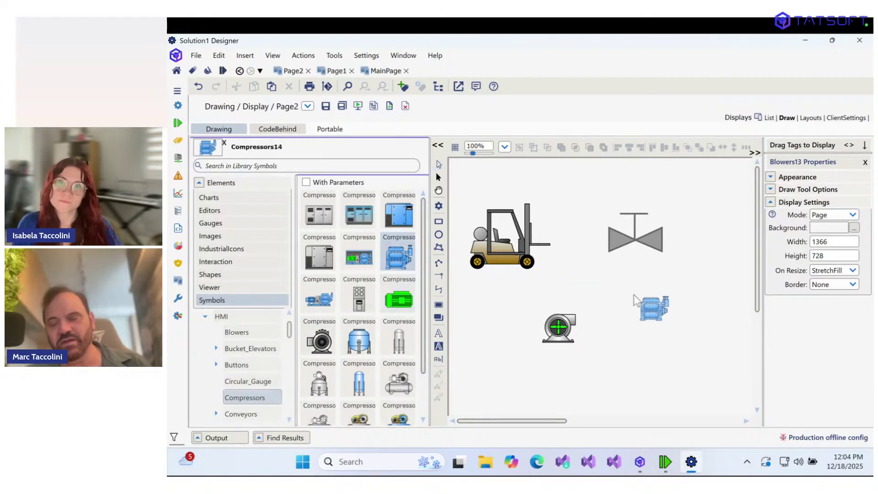
{"action": "left_click", "coordinate": [633, 294]}
{"action": "left_click_drag", "start_coordinate": [667, 323], "coordinate": [650, 310]}
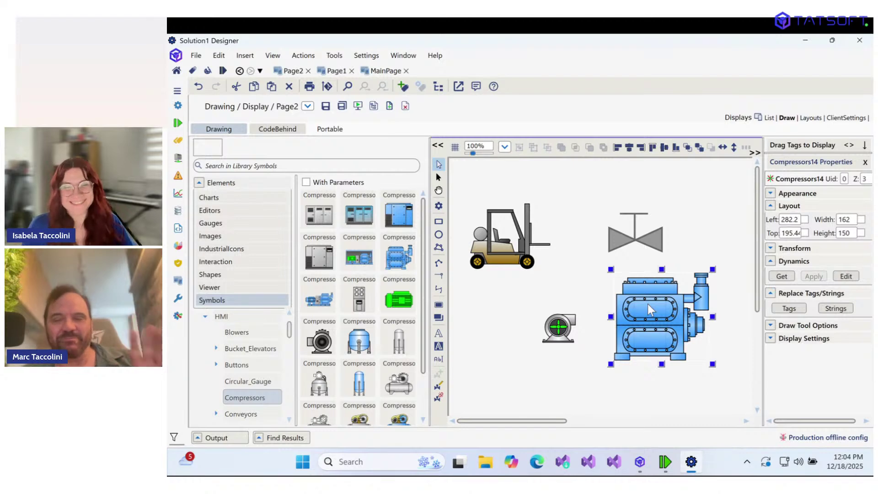
Step: Rearrange the page with the compressor further down, the forklift above it and the Valve_10 symbol on the opposite side
{"action": "left_click_drag", "start_coordinate": [647, 308], "coordinate": [670, 350]}
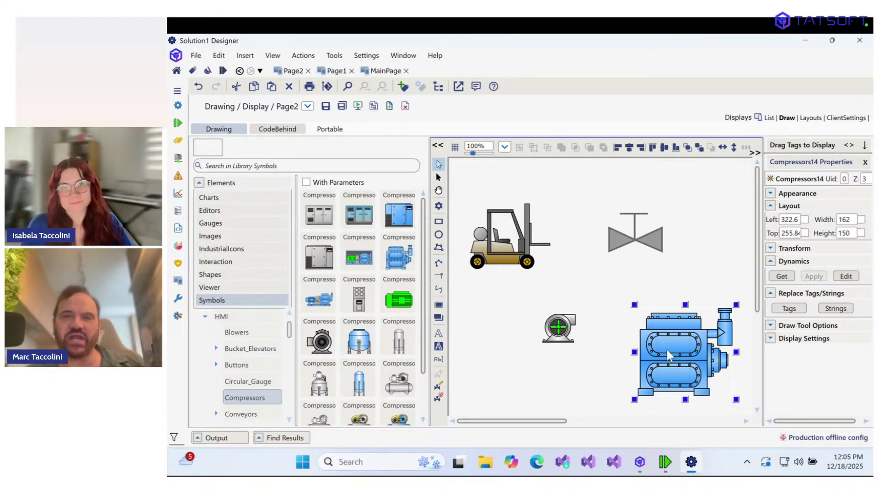
{"action": "left_click_drag", "start_coordinate": [501, 262], "coordinate": [709, 245]}
{"action": "left_click_drag", "start_coordinate": [638, 243], "coordinate": [515, 226]}
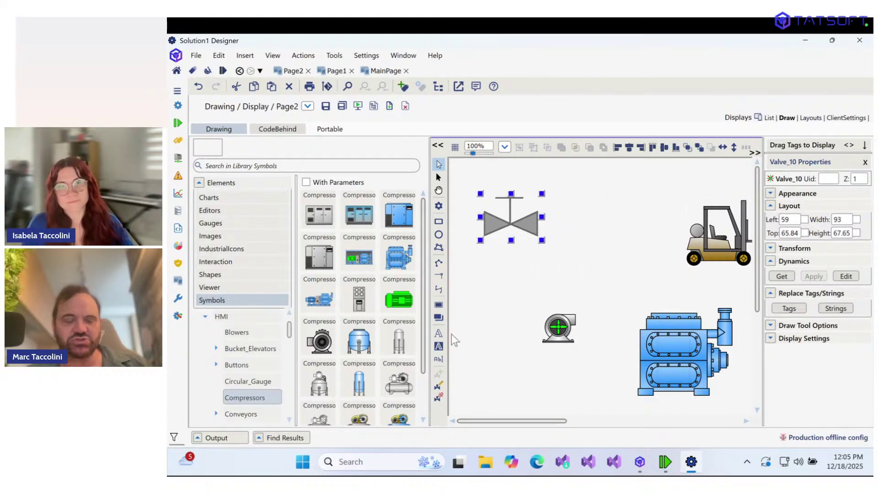
Step: Place the Blower2 symbol from the HPG Blowers category beside the Valve_10 symbol
{"action": "left_click", "coordinate": [206, 316]}
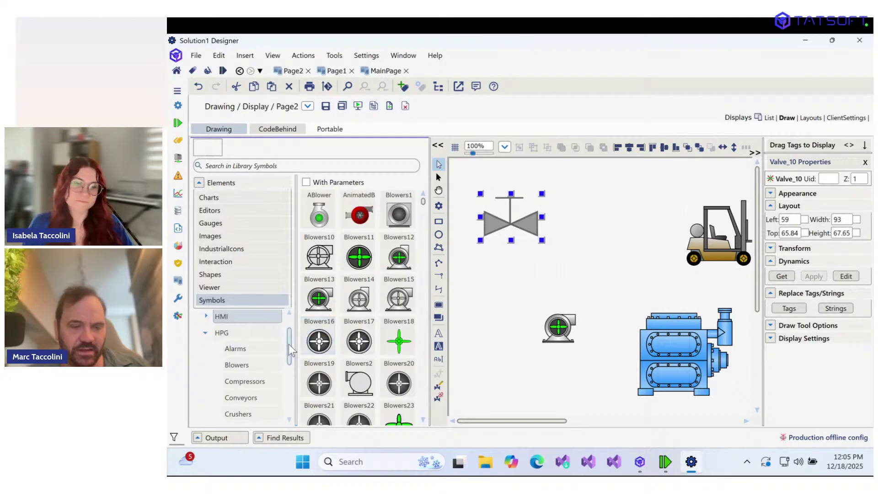
{"action": "left_click_drag", "start_coordinate": [289, 344], "coordinate": [288, 355]}
{"action": "left_click", "coordinate": [250, 359]}
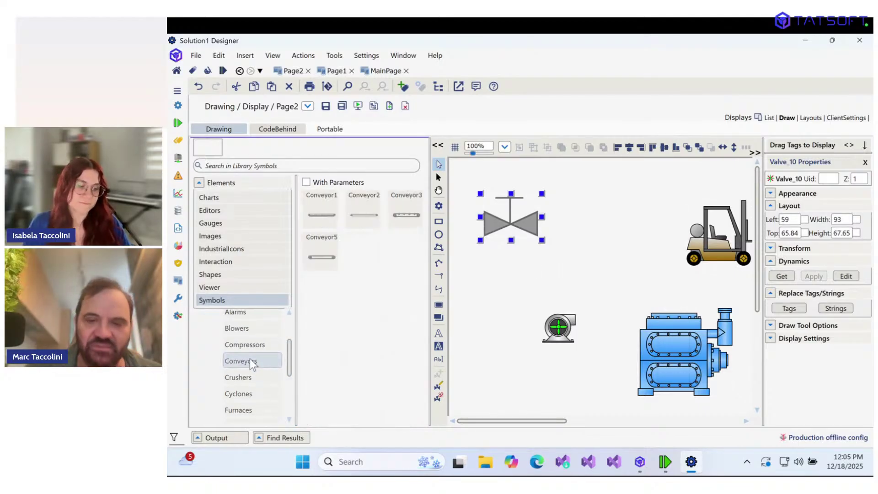
{"action": "left_click", "coordinate": [244, 330]}
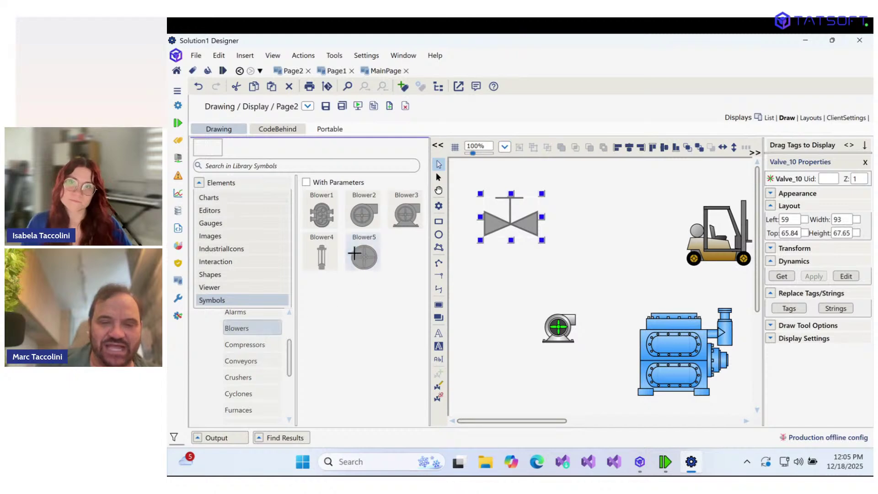
{"action": "left_click", "coordinate": [364, 213]}
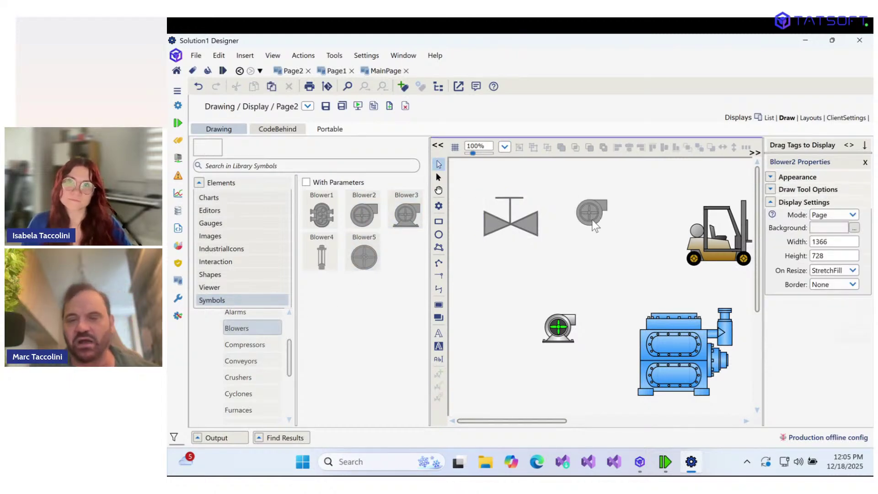
{"action": "left_click", "coordinate": [563, 209]}
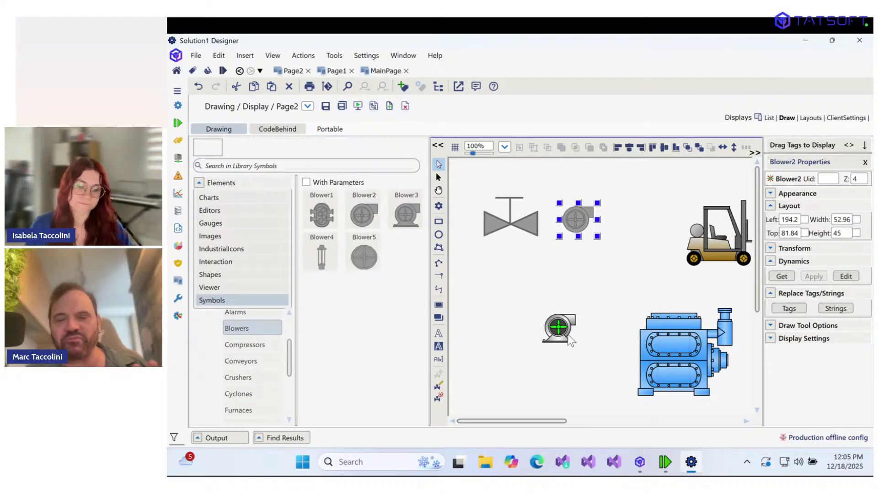
Step: Move the green Blowers13 symbol onto the compressor and the gray Blower2 symbol beneath the Valve_10 symbol
{"action": "left_click_drag", "start_coordinate": [570, 340], "coordinate": [708, 351]}
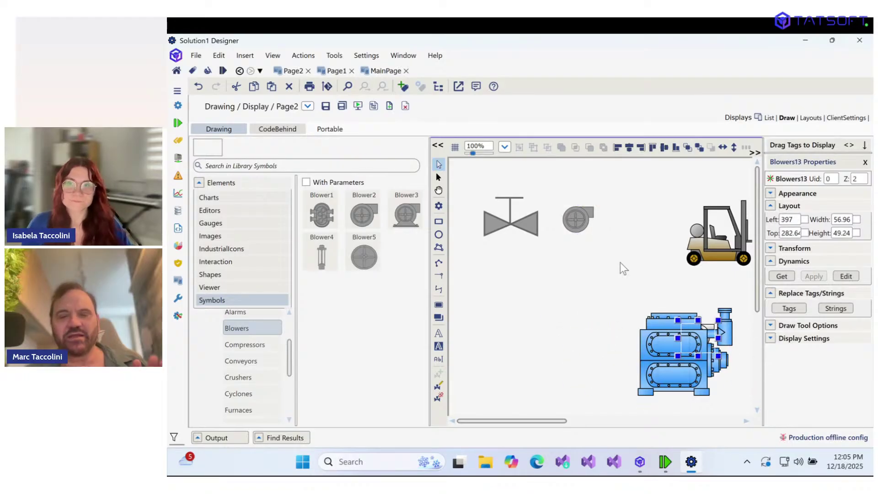
{"action": "left_click", "coordinate": [516, 226]}
{"action": "left_click_drag", "start_coordinate": [569, 226], "coordinate": [498, 286]}
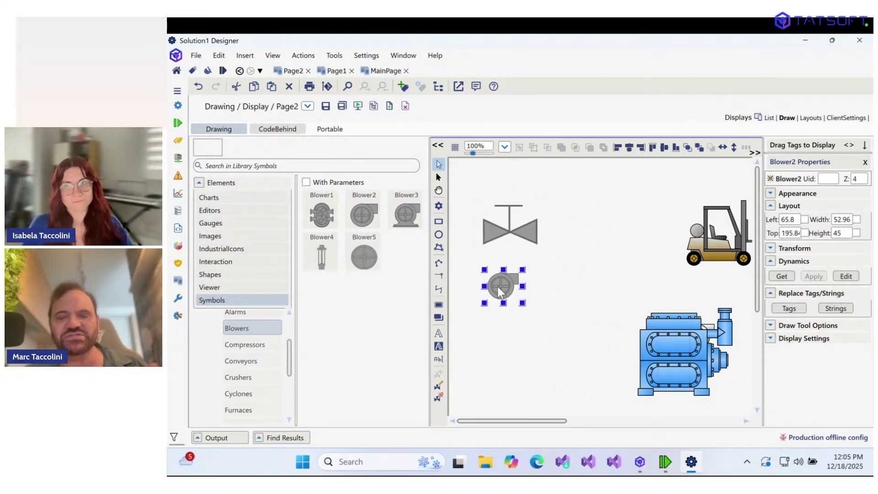
Step: Clear the State parameter's expression in the Valve_10 symbol's settings and close them
{"action": "left_click", "coordinate": [494, 227]}
{"action": "double_click", "coordinate": [494, 227]}
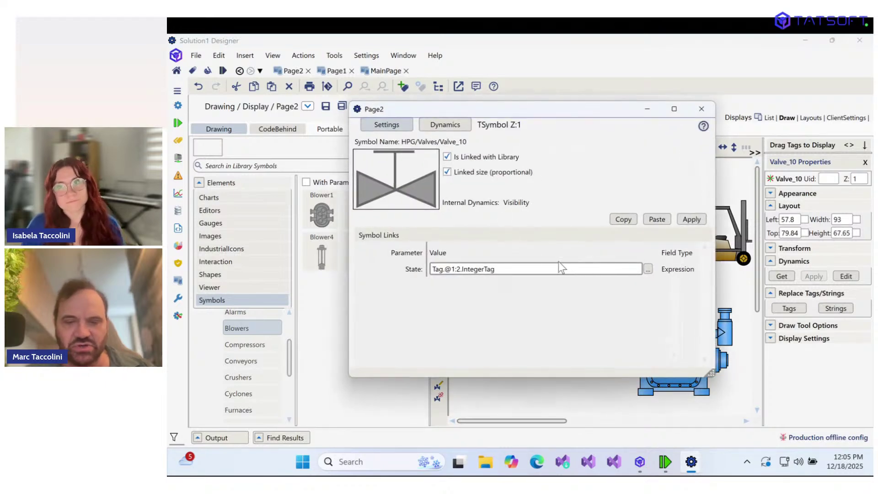
{"action": "left_click_drag", "start_coordinate": [515, 264], "coordinate": [377, 246]}
{"action": "key", "text": "Delete"}
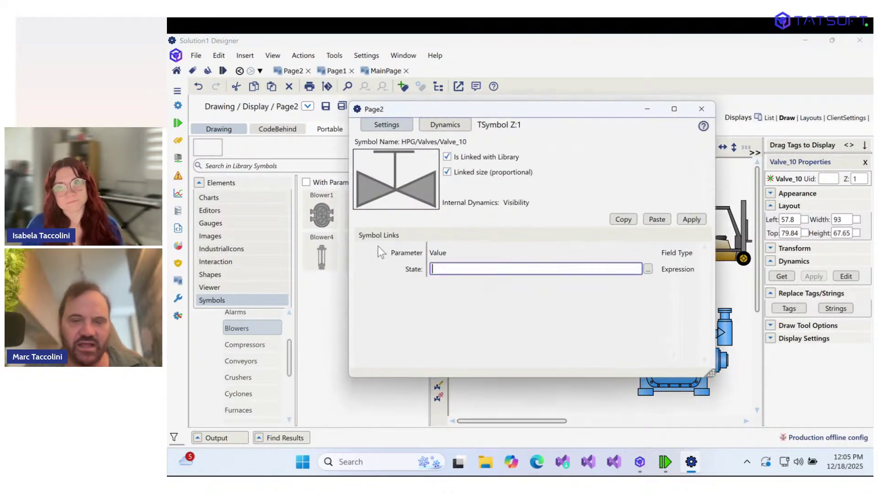
{"action": "left_click", "coordinate": [701, 109]}
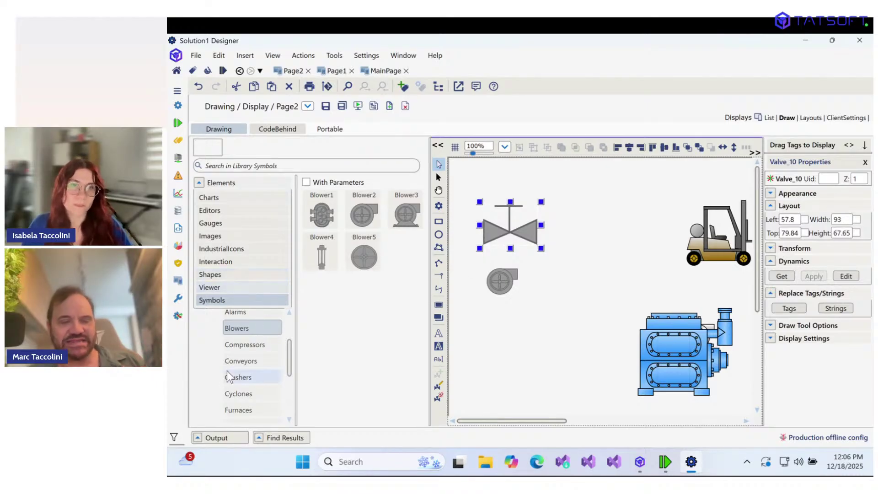
Step: Compare the HMI library's symbols with the Tanks and Valves symbols of the HPG library
{"action": "scroll", "coordinate": [229, 380], "scroll_direction": "up", "scroll_amount": 2}
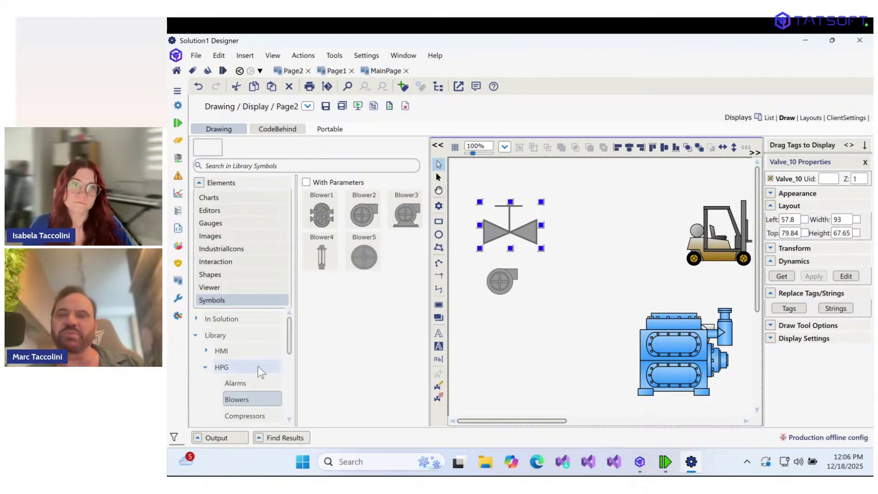
{"action": "scroll", "coordinate": [257, 366], "scroll_direction": "down", "scroll_amount": 1}
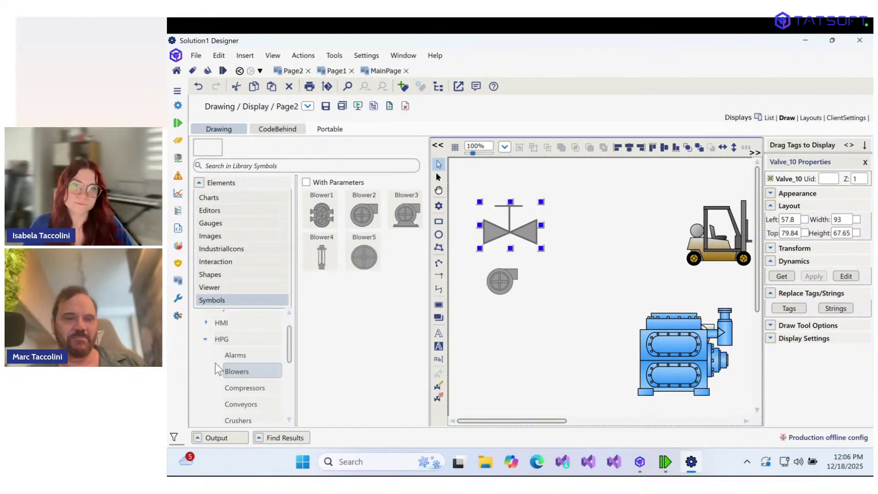
{"action": "scroll", "coordinate": [202, 336], "scroll_direction": "up", "scroll_amount": 1}
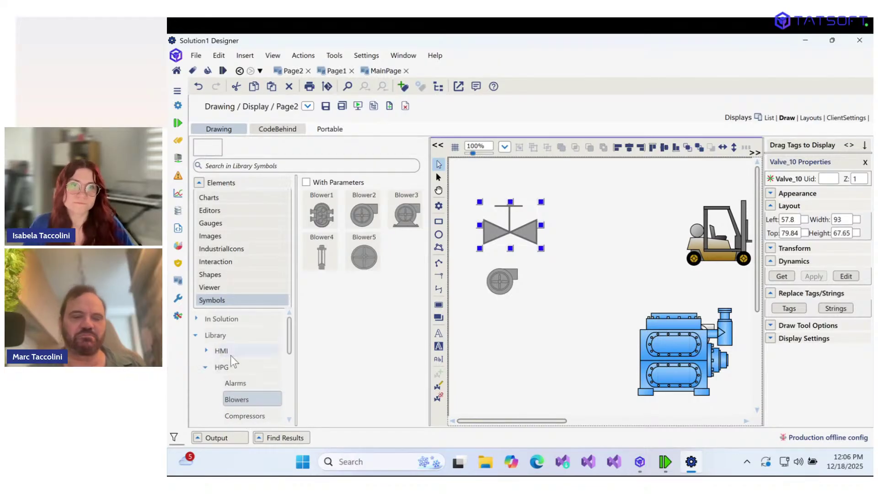
{"action": "left_click", "coordinate": [205, 350]}
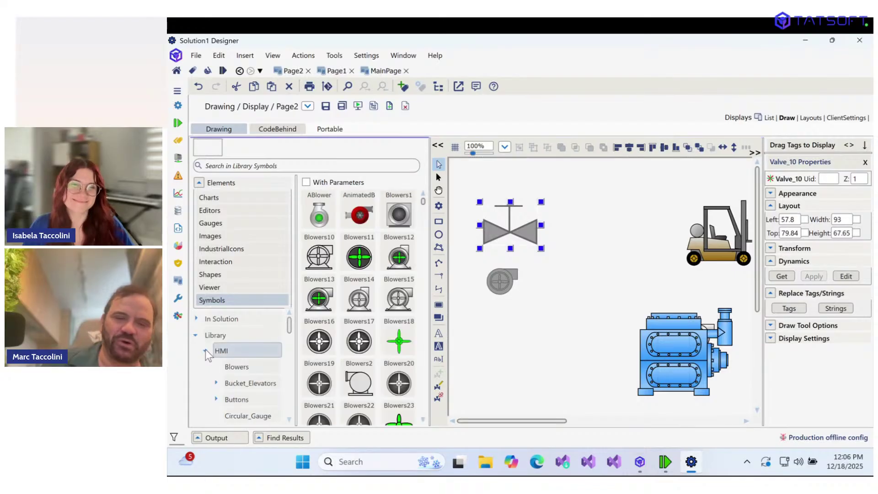
{"action": "scroll", "coordinate": [210, 353], "scroll_direction": "down", "scroll_amount": 8}
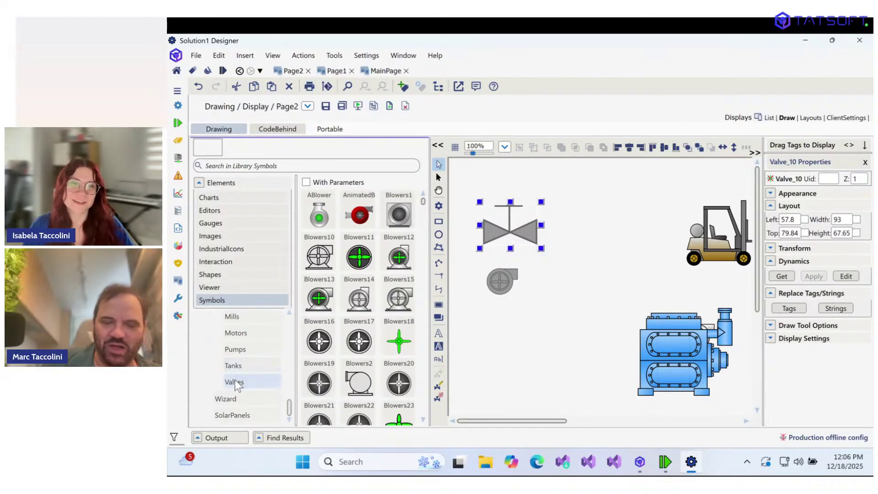
{"action": "left_click", "coordinate": [249, 366]}
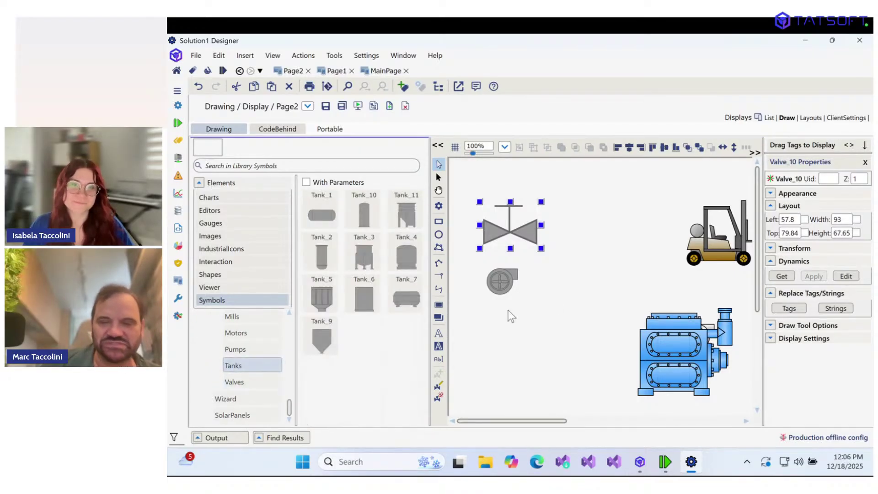
{"action": "left_click", "coordinate": [527, 332]}
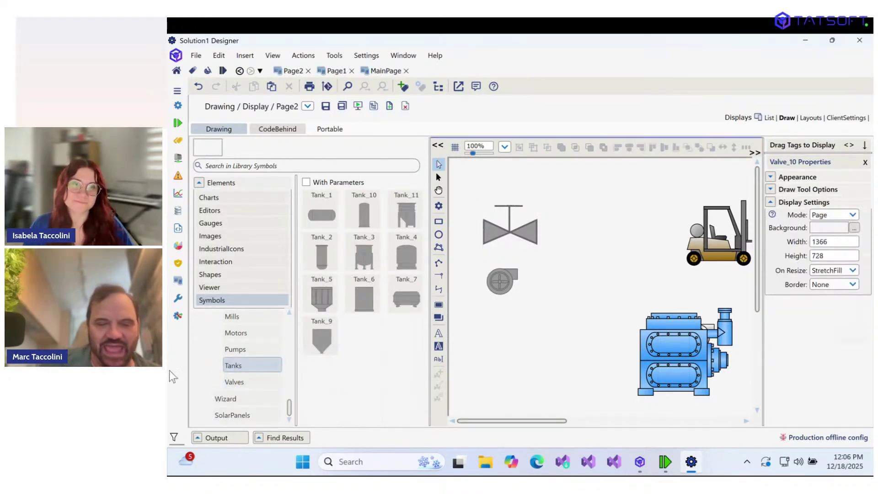
{"action": "left_click", "coordinate": [240, 382]}
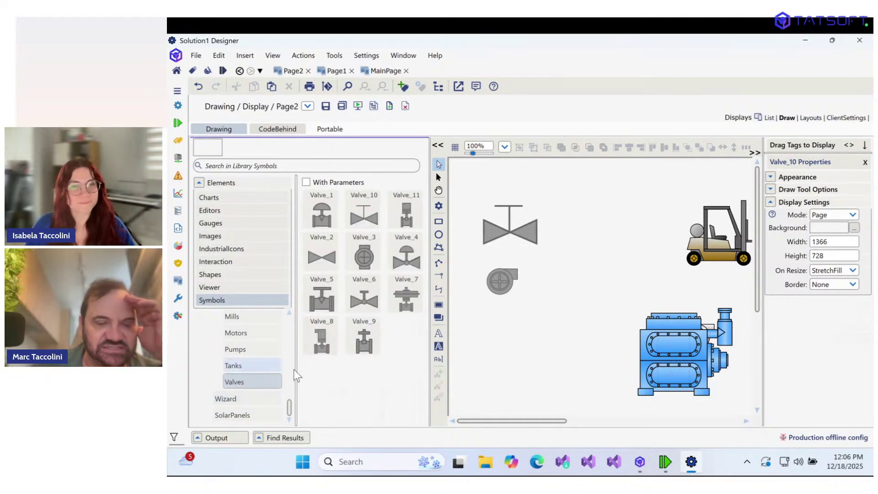
Step: Place the red AValve2 symbol from the HMI Valves category between the Valve_10 symbol and the forklift
{"action": "left_click_drag", "start_coordinate": [292, 404], "coordinate": [291, 379]}
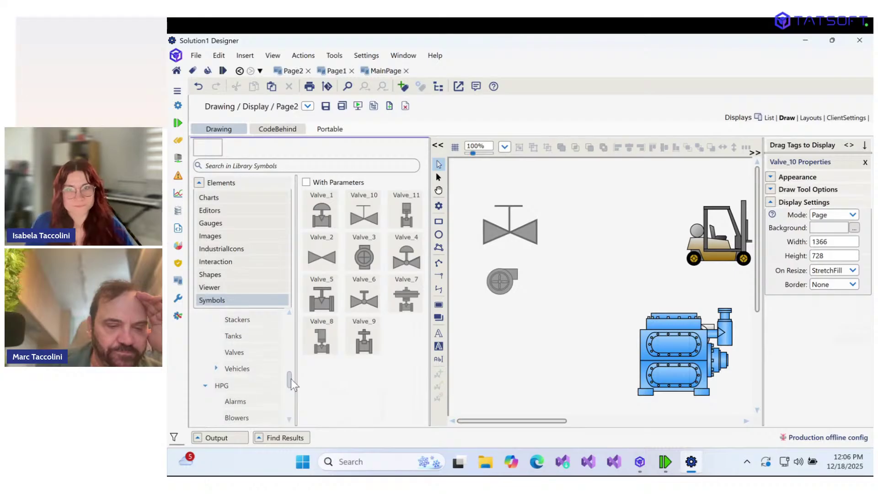
{"action": "left_click", "coordinate": [259, 353]}
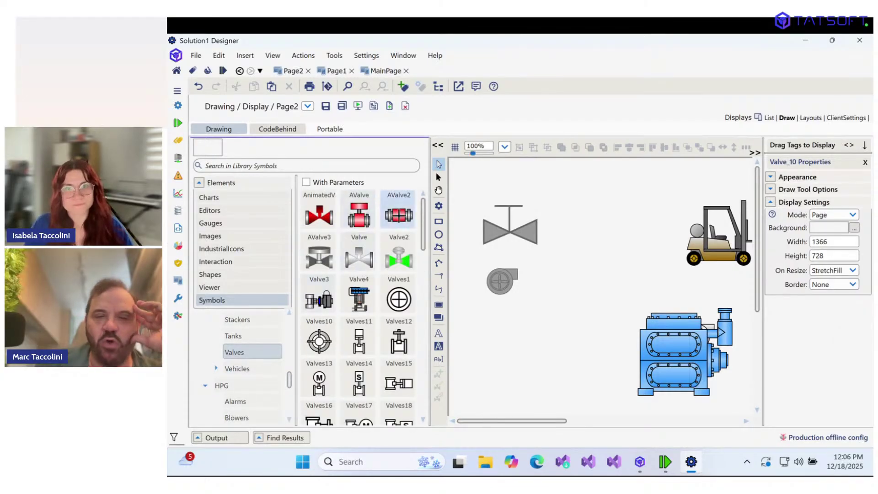
{"action": "left_click_drag", "start_coordinate": [399, 215], "coordinate": [587, 204]}
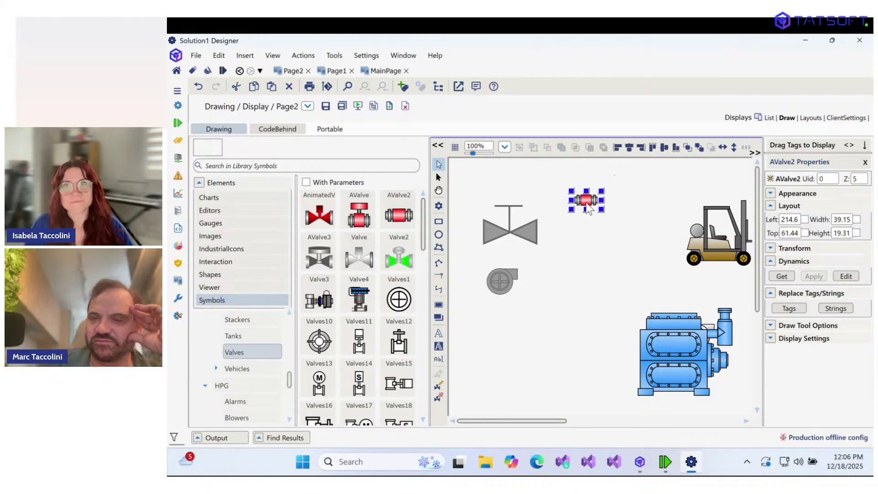
Step: Move the Valve_10 symbol and the gray blower to the lower part of the page, and AValve2 near the page's upper-left corner
{"action": "left_click_drag", "start_coordinate": [510, 228], "coordinate": [514, 400]}
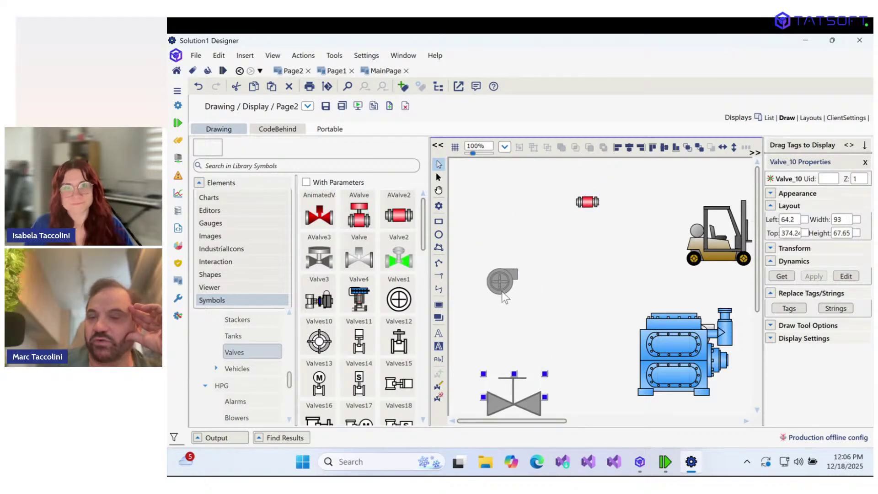
{"action": "left_click_drag", "start_coordinate": [503, 295], "coordinate": [511, 360]}
{"action": "left_click_drag", "start_coordinate": [587, 202], "coordinate": [492, 192]}
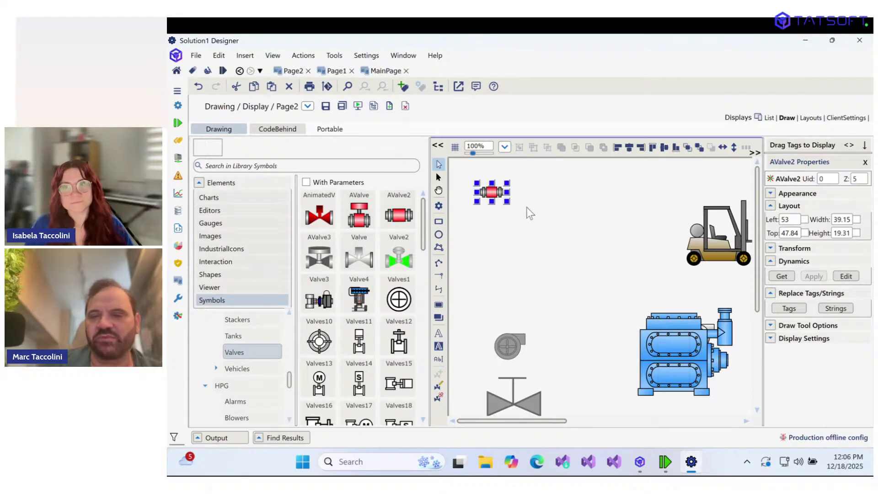
Step: Break the AValve2 symbol into an editable group and enlarge it to about 55 by 108
{"action": "right_click", "coordinate": [493, 194]}
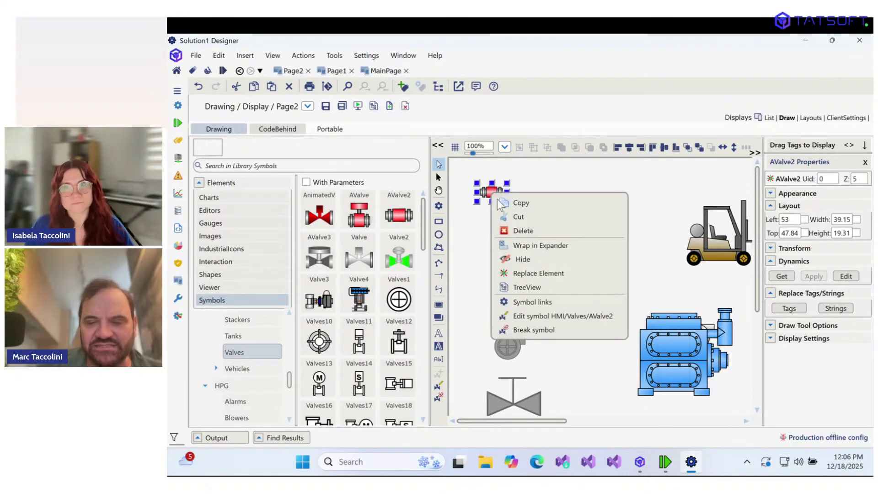
{"action": "left_click", "coordinate": [555, 330]}
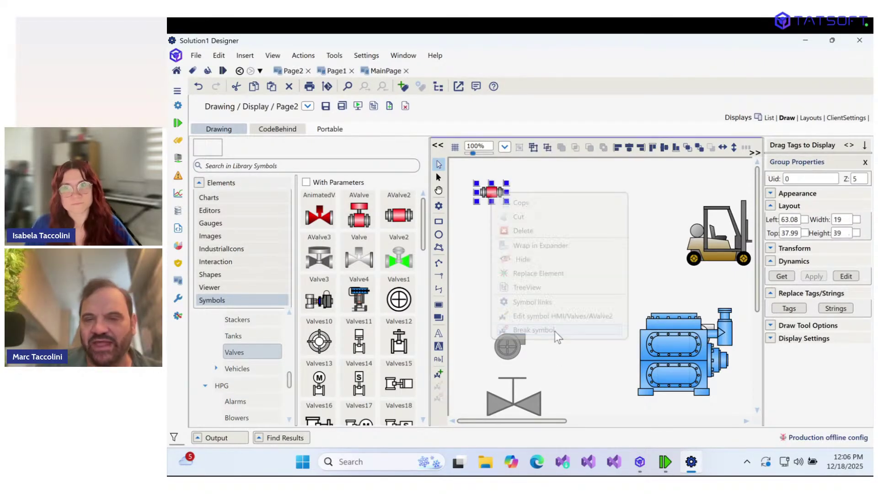
{"action": "left_click", "coordinate": [493, 203]}
{"action": "left_click_drag", "start_coordinate": [502, 196], "coordinate": [564, 240]}
Step: Ungroup the enlarged red valve into its separate rectangles
{"action": "right_click", "coordinate": [523, 220]}
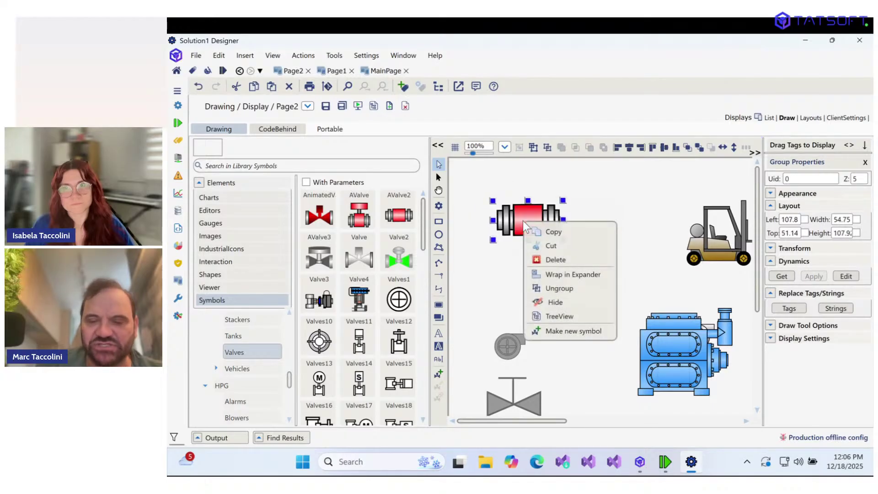
{"action": "left_click", "coordinate": [564, 330]}
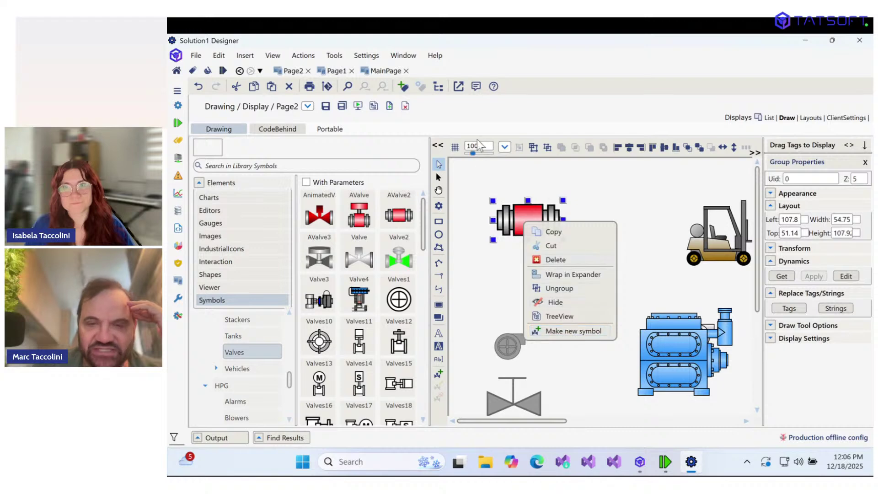
{"action": "left_click", "coordinate": [534, 148]}
{"action": "left_click", "coordinate": [583, 207]}
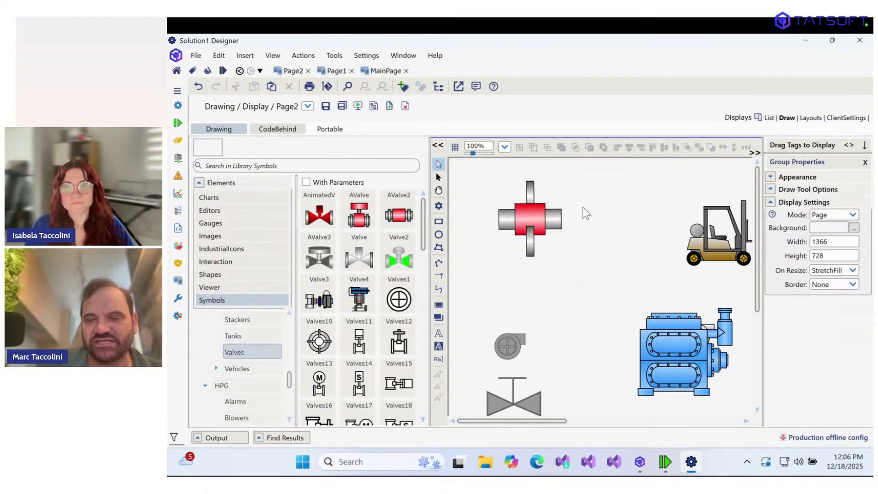
Step: Rearrange the valve's shapes with the enlarged red rectangle above the wide gray one and two narrow gray rectangles as legs beneath
{"action": "left_click_drag", "start_coordinate": [539, 231], "coordinate": [564, 235]}
{"action": "left_click", "coordinate": [522, 228]}
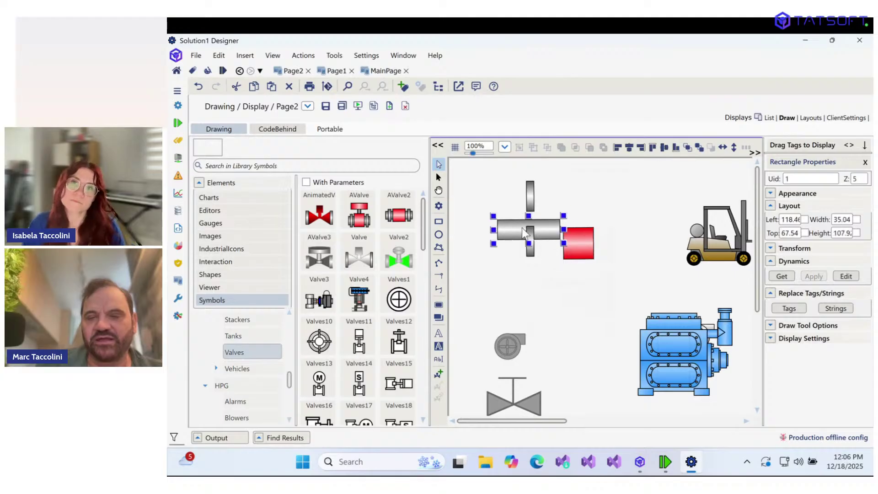
{"action": "left_click_drag", "start_coordinate": [528, 202], "coordinate": [520, 277]}
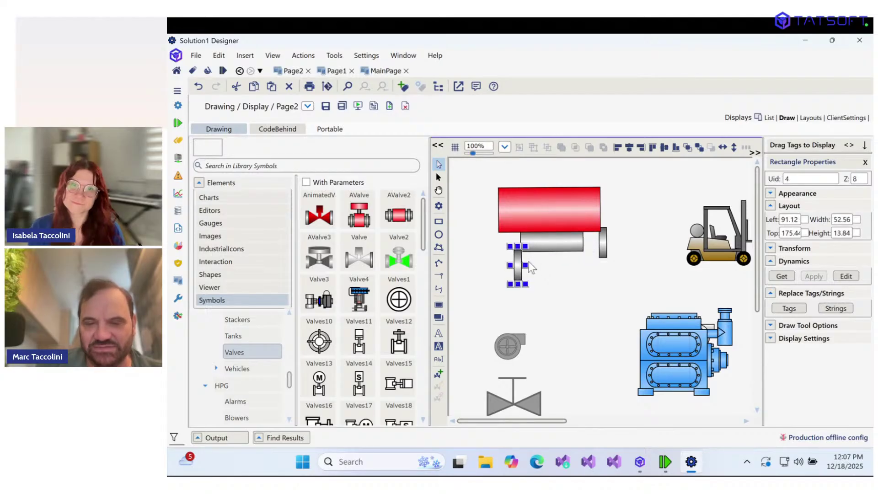
{"action": "left_click_drag", "start_coordinate": [604, 253], "coordinate": [584, 277]}
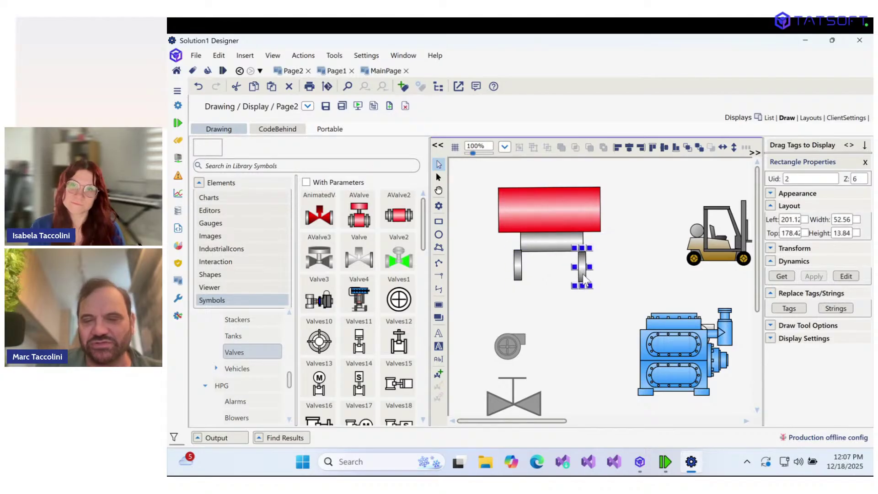
{"action": "left_click", "coordinate": [641, 218]}
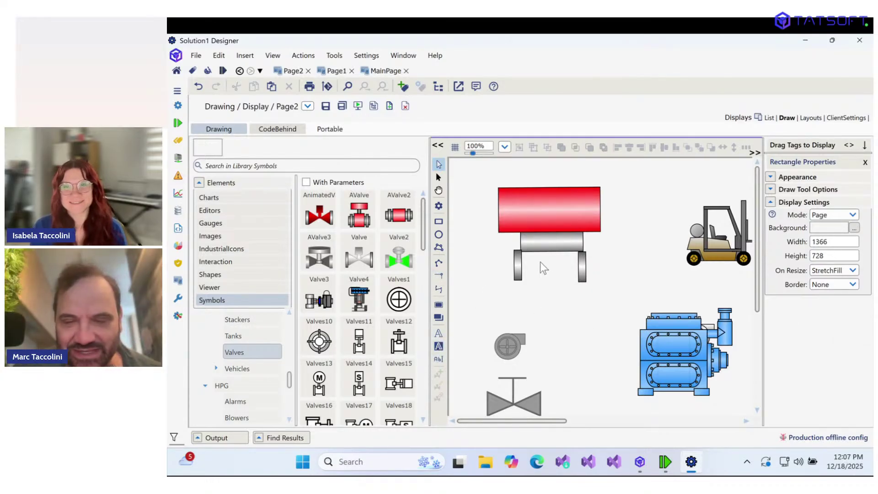
Step: Add a text box about 140 by 28 between the two gray legs beneath the red rectangle
{"action": "left_click", "coordinate": [438, 360]}
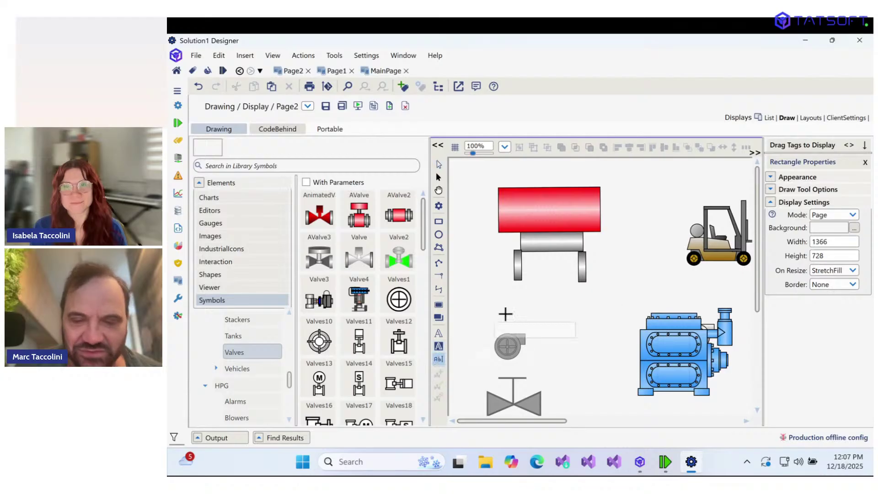
{"action": "left_click", "coordinate": [516, 264]}
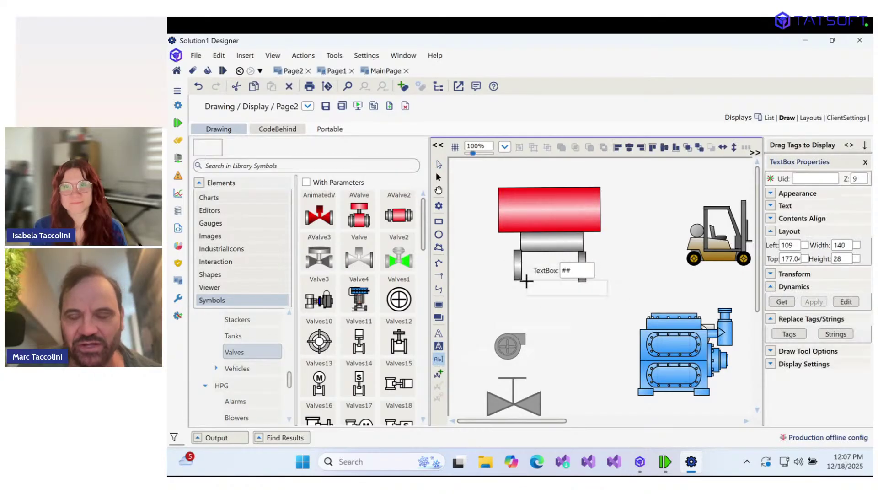
{"action": "right_click", "coordinate": [551, 315]}
{"action": "left_click_drag", "start_coordinate": [548, 247], "coordinate": [538, 240]}
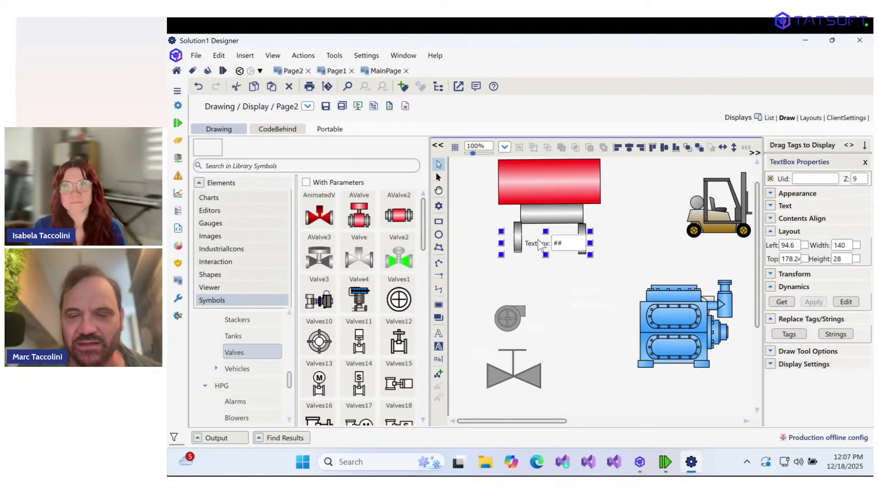
{"action": "left_click", "coordinate": [571, 282]}
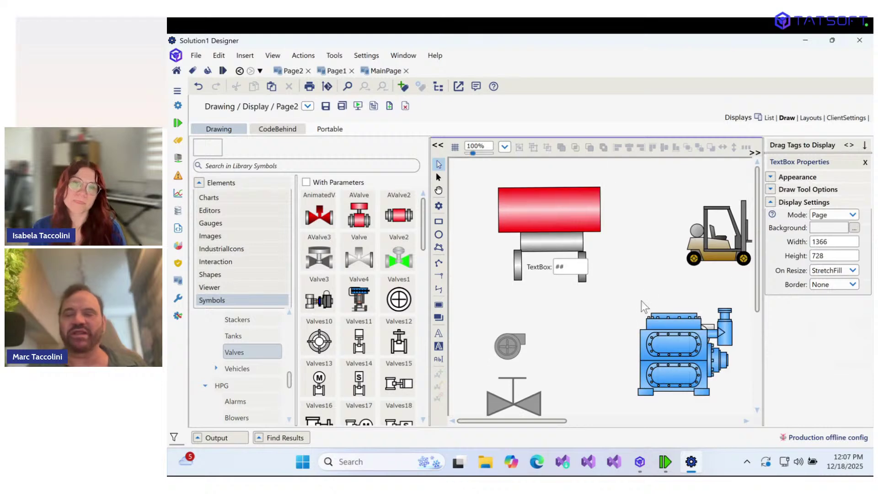
Step: Make a new symbol named MyNewOne from the red and gray rectangles and the text box
{"action": "left_click_drag", "start_coordinate": [474, 181], "coordinate": [619, 303]}
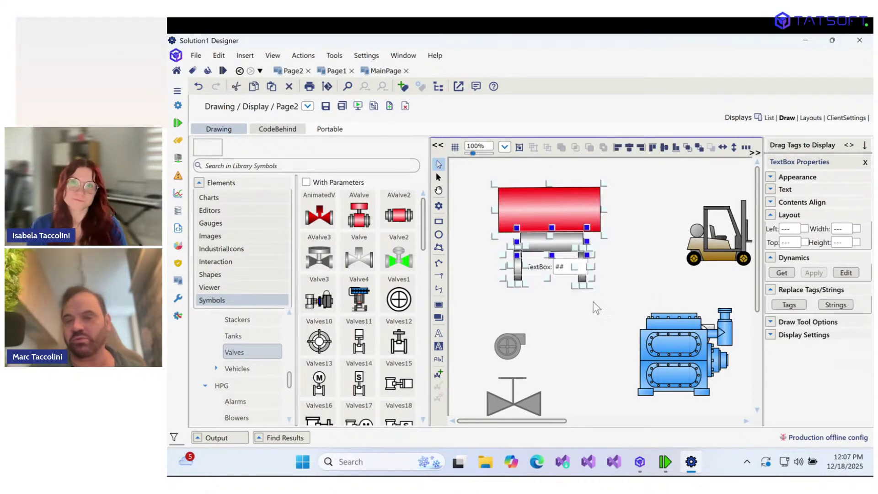
{"action": "right_click", "coordinate": [559, 271]}
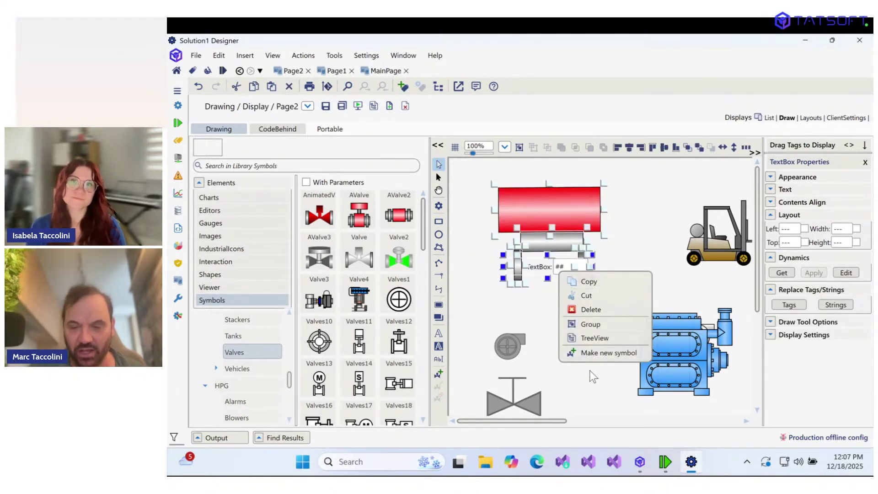
{"action": "left_click", "coordinate": [594, 353]}
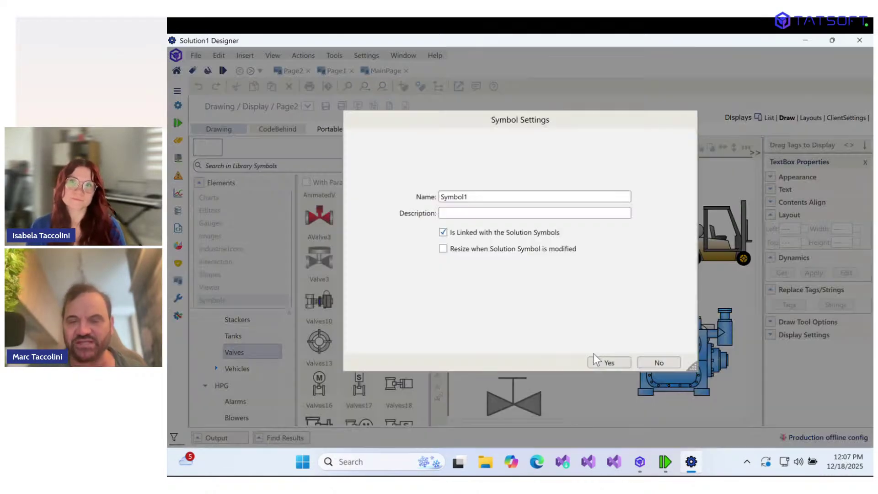
{"action": "double_click", "coordinate": [496, 198]}
{"action": "type", "text": "MYS"}
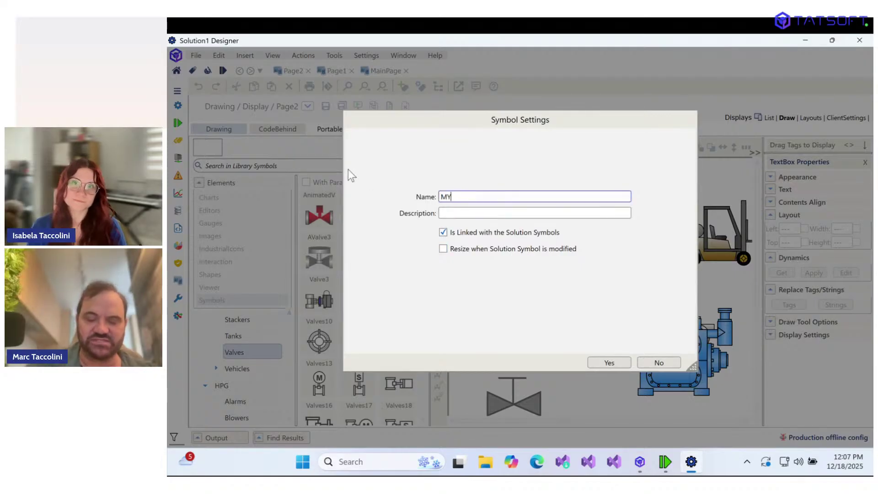
{"action": "key", "text": "BackSpace"}
{"action": "key", "text": "BackSpace"}
{"action": "type", "text": "yNE"}
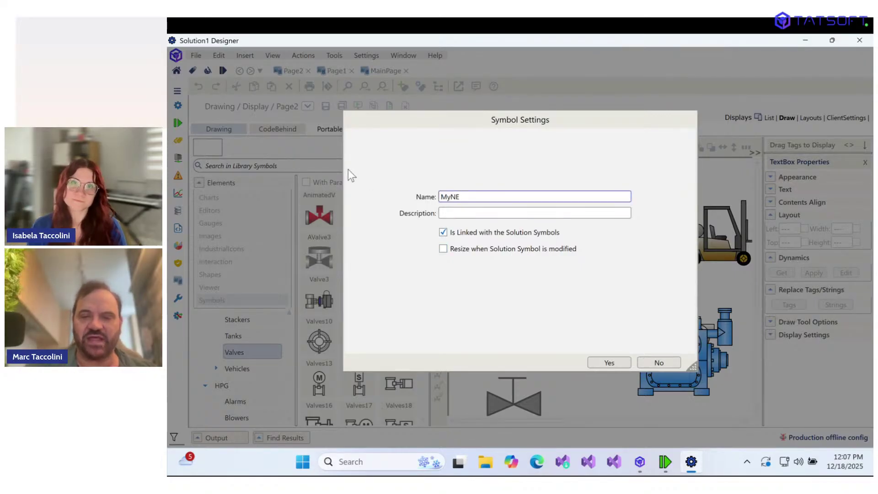
{"action": "key", "text": "BackSpace"}
{"action": "type", "text": "ewOne"}
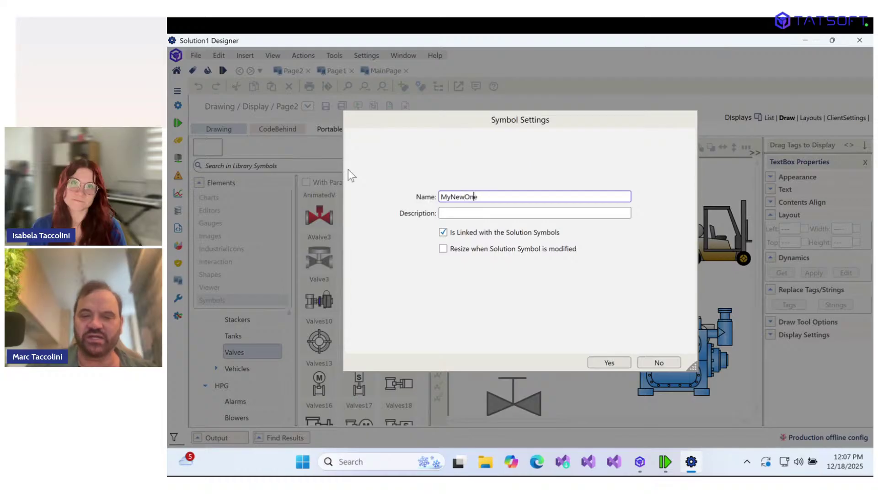
{"action": "left_click", "coordinate": [610, 363]}
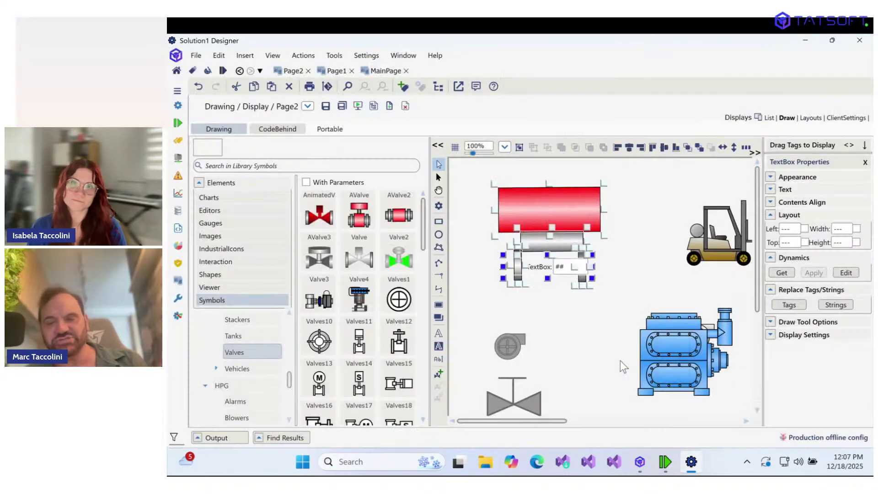
Step: Shift the MyNewOne symbol slightly and review the State and Value parameters in its symbol settings
{"action": "left_click_drag", "start_coordinate": [562, 247], "coordinate": [527, 235]}
{"action": "left_click_drag", "start_coordinate": [499, 205], "coordinate": [516, 215]}
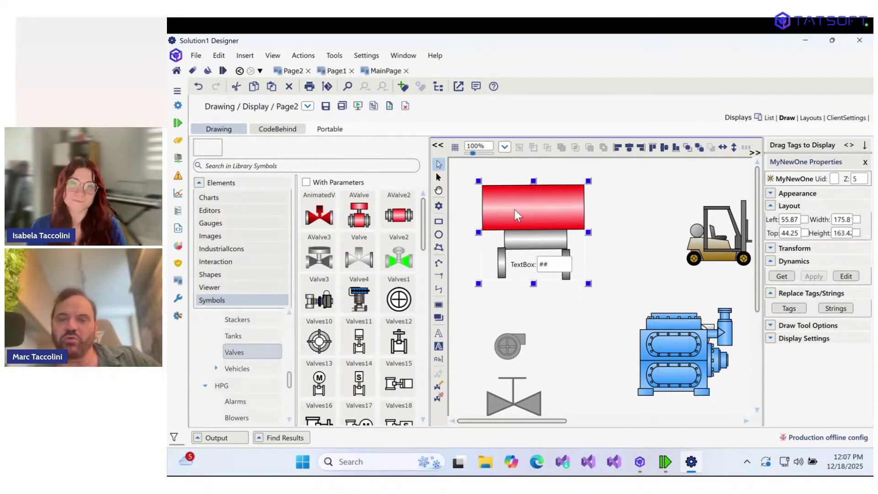
{"action": "double_click", "coordinate": [515, 209]}
{"action": "left_click_drag", "start_coordinate": [485, 106], "coordinate": [760, 169]}
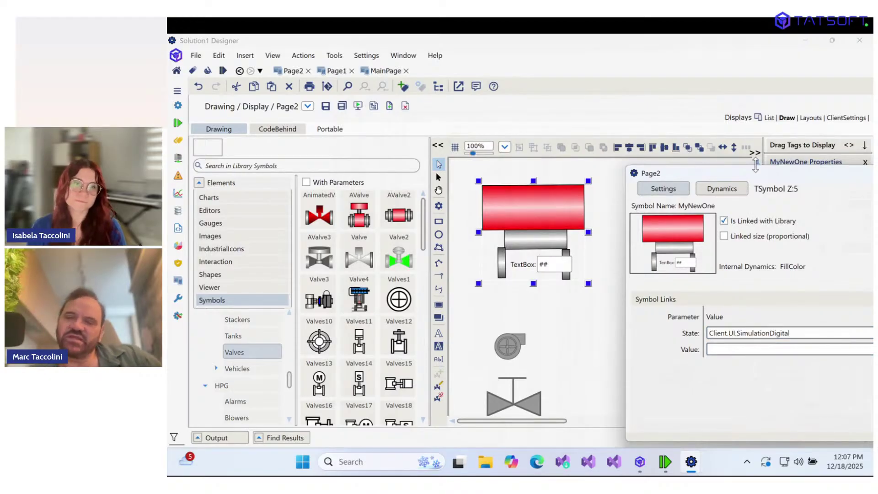
{"action": "left_click_drag", "start_coordinate": [741, 173], "coordinate": [453, 159]}
{"action": "left_click", "coordinate": [689, 160]}
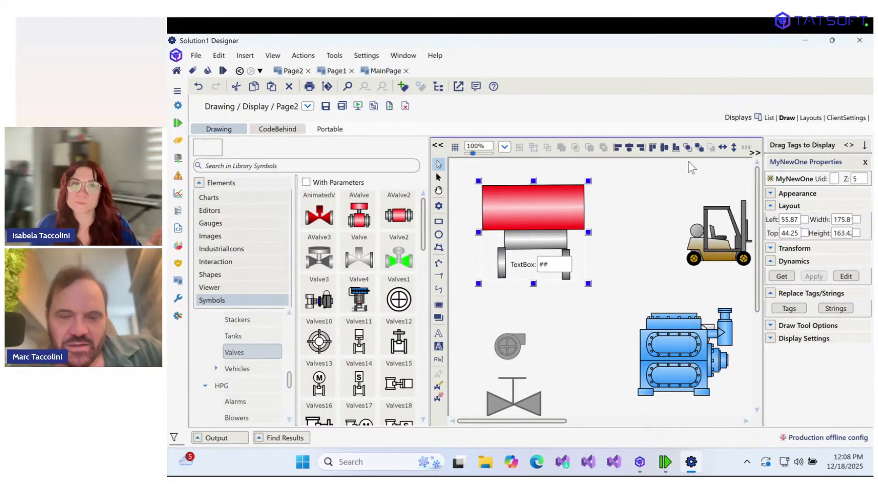
Step: Line up the blower, Valve_10, MyNewOne and compressor symbols along the lower part of the page, with MyNewOne beside the compressor
{"action": "left_click_drag", "start_coordinate": [573, 241], "coordinate": [637, 380]}
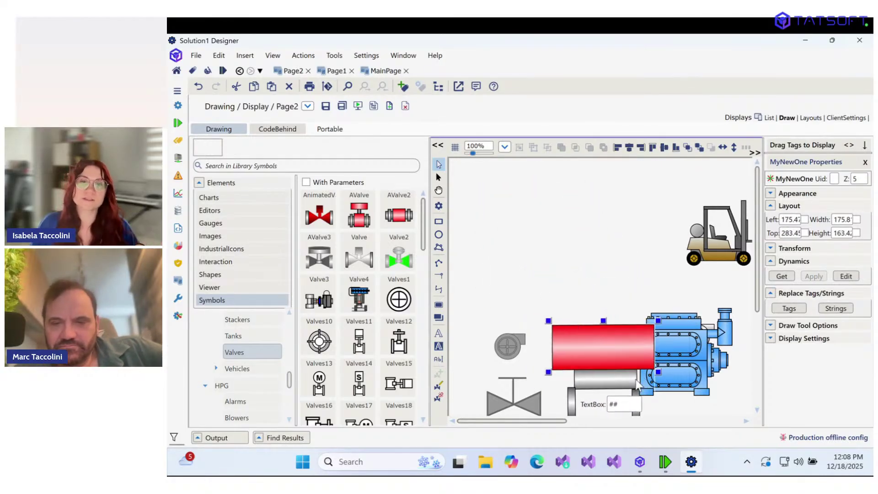
{"action": "left_click", "coordinate": [509, 351]}
{"action": "left_click_drag", "start_coordinate": [505, 385], "coordinate": [494, 386]}
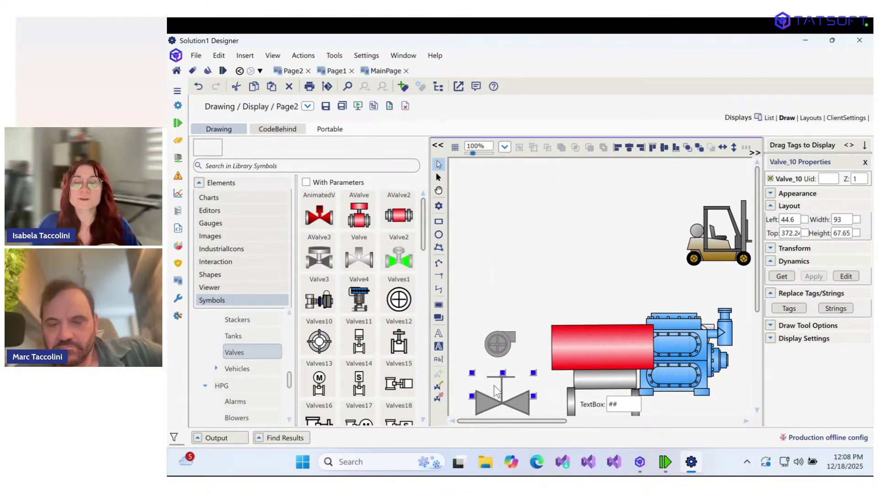
{"action": "left_click_drag", "start_coordinate": [692, 370], "coordinate": [707, 360]}
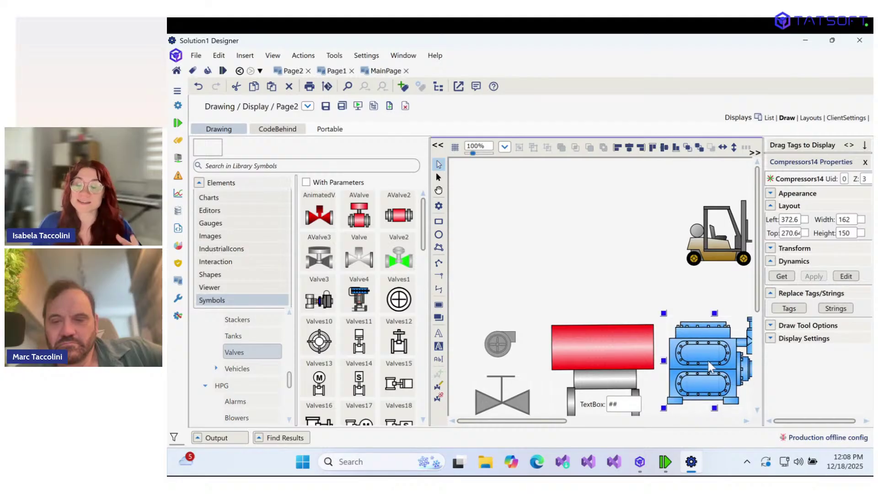
{"action": "left_click", "coordinate": [533, 219]}
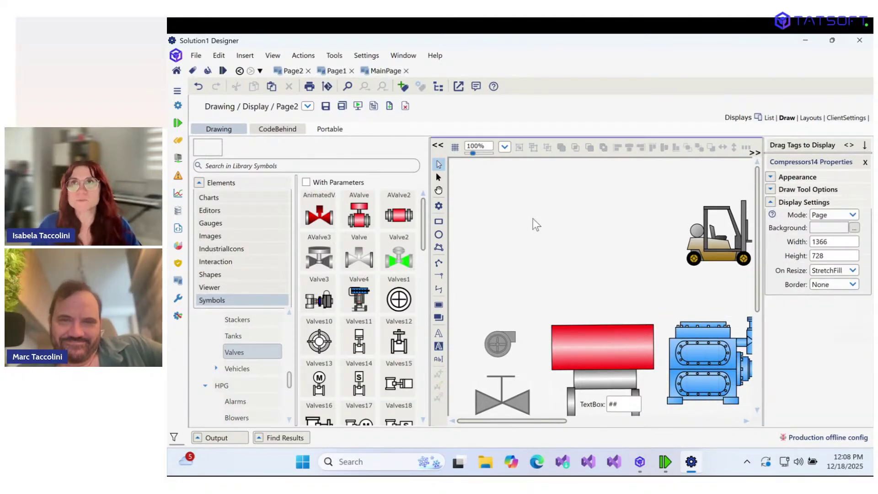
Step: Link the State parameter of the Valve_10 symbol to the expression tag.Brewery/Fermenter/CO2
{"action": "double_click", "coordinate": [514, 399]}
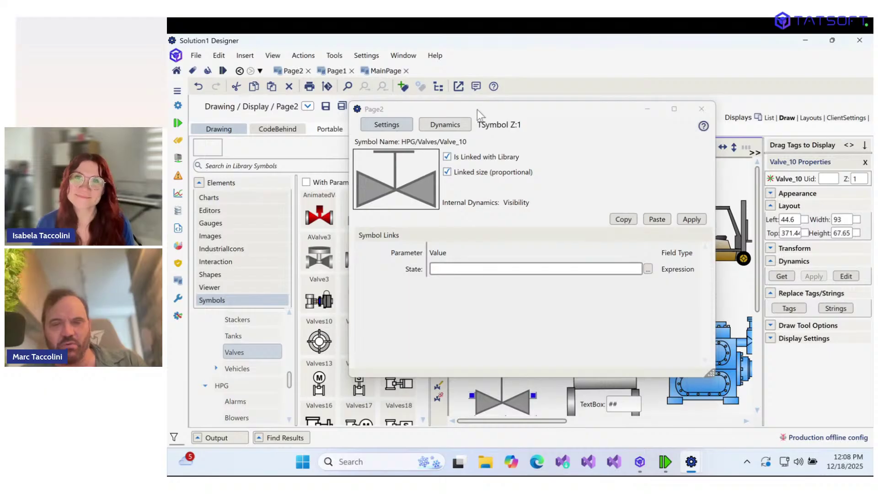
{"action": "left_click_drag", "start_coordinate": [476, 109], "coordinate": [424, 56]}
{"action": "left_click", "coordinate": [402, 215]}
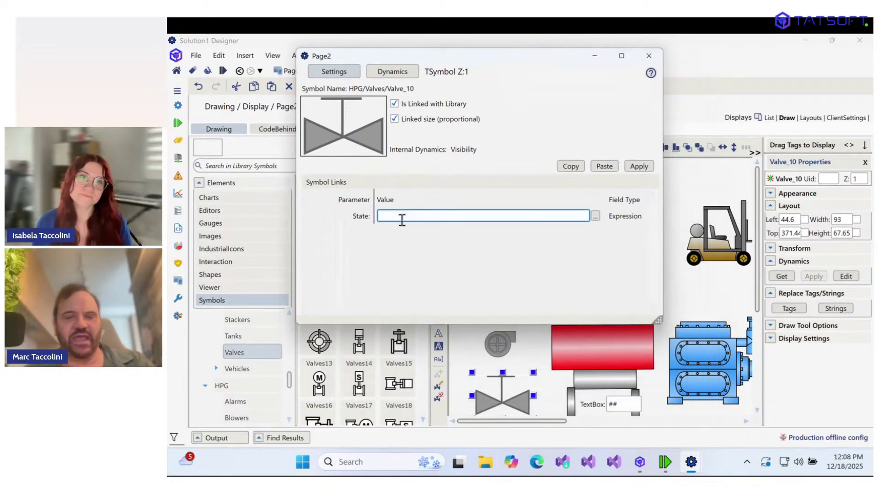
{"action": "type", "text": "tag."}
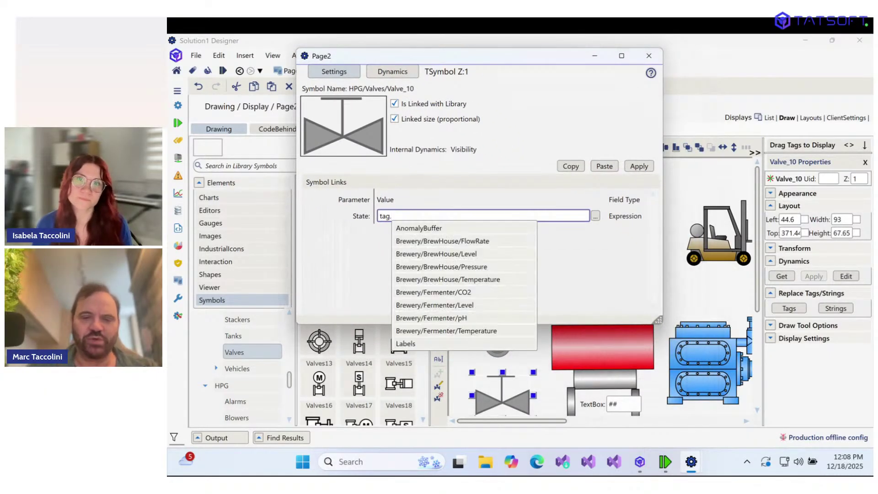
{"action": "key", "text": "Down"}
{"action": "key", "text": "Down"}
{"action": "key", "text": "Down"}
{"action": "key", "text": "Down"}
{"action": "key", "text": "Down"}
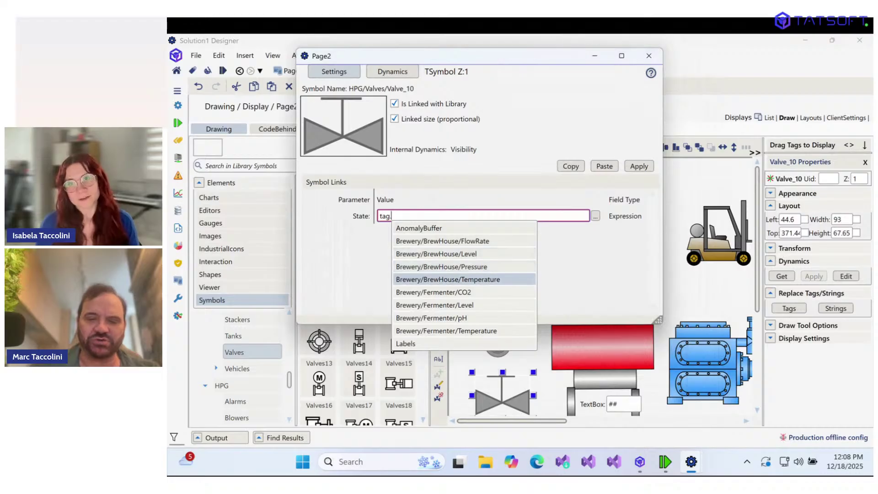
{"action": "key", "text": "Up"}
{"action": "key", "text": "Down"}
{"action": "key", "text": "Down"}
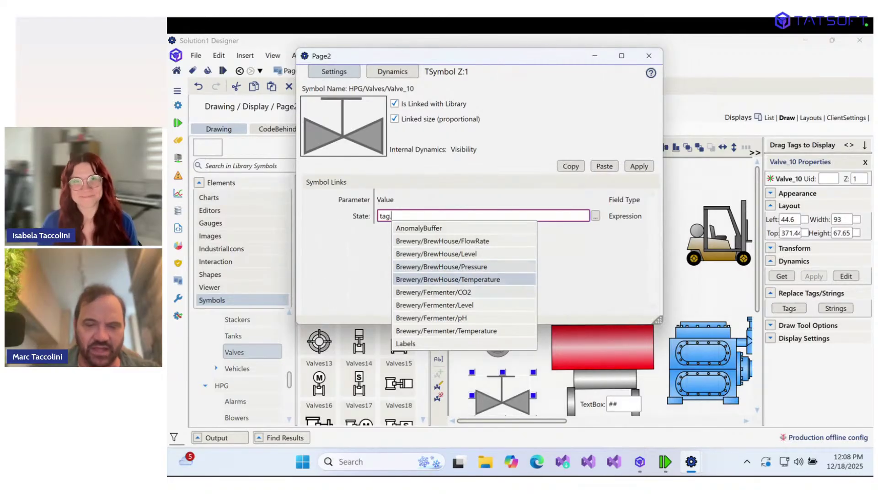
{"action": "key", "text": "Down"}
{"action": "key", "text": "Down"}
{"action": "key", "text": "Down"}
{"action": "key", "text": "Down"}
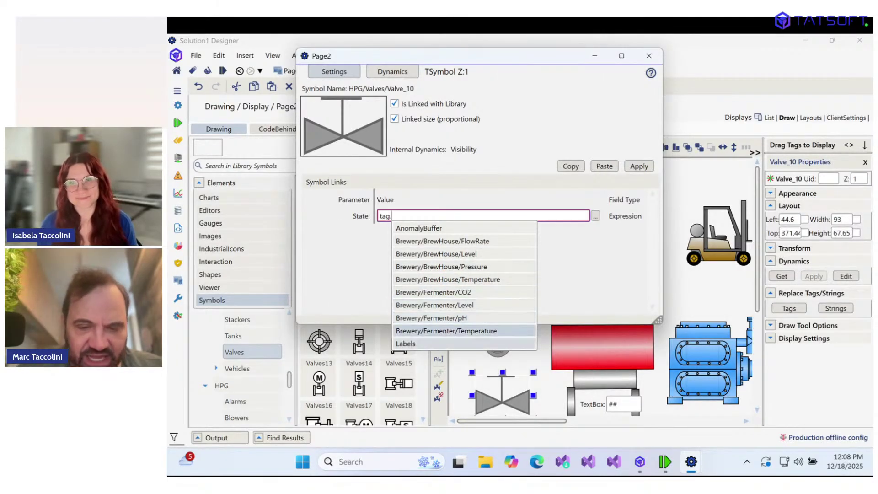
{"action": "key", "text": "Up"}
{"action": "key", "text": "Up"}
{"action": "key", "text": "Up"}
{"action": "key", "text": "Up"}
{"action": "key", "text": "Return"}
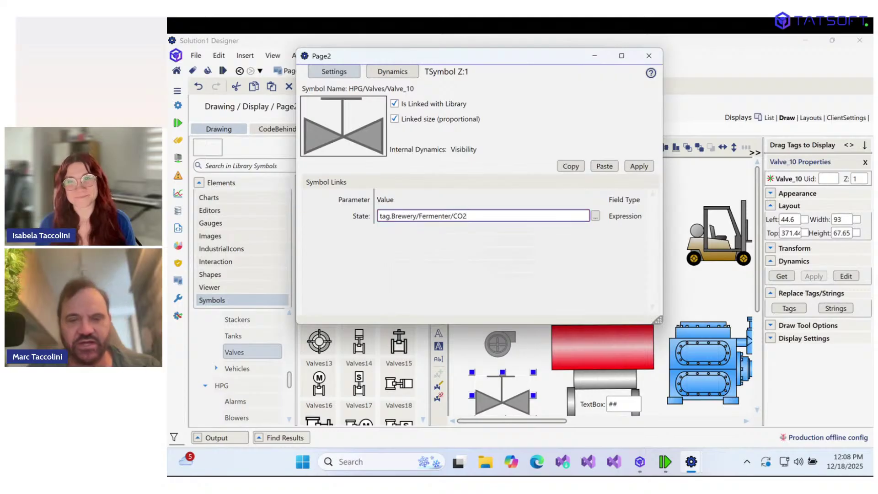
{"action": "left_click", "coordinate": [646, 54]}
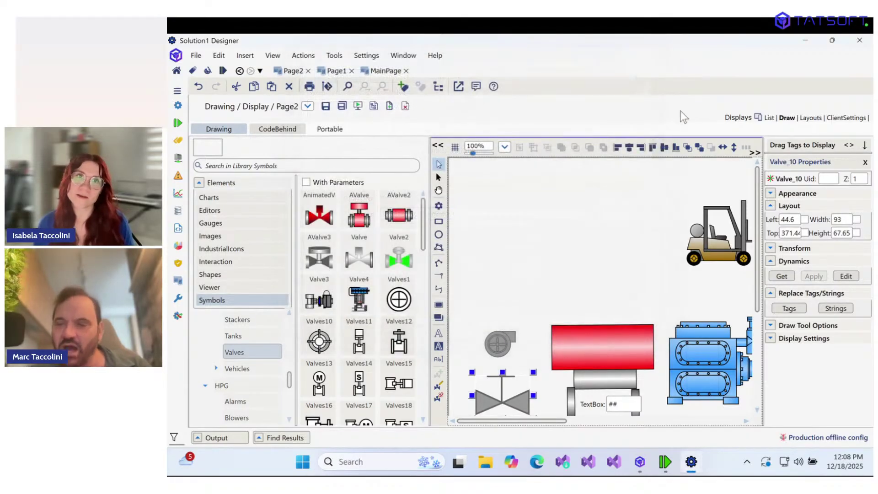
Step: Place the Brewery/BrewHouse/Level tag on an empty area of the page as a VerticalTankScale symbol from the HMI library
{"action": "left_click", "coordinate": [771, 207]}
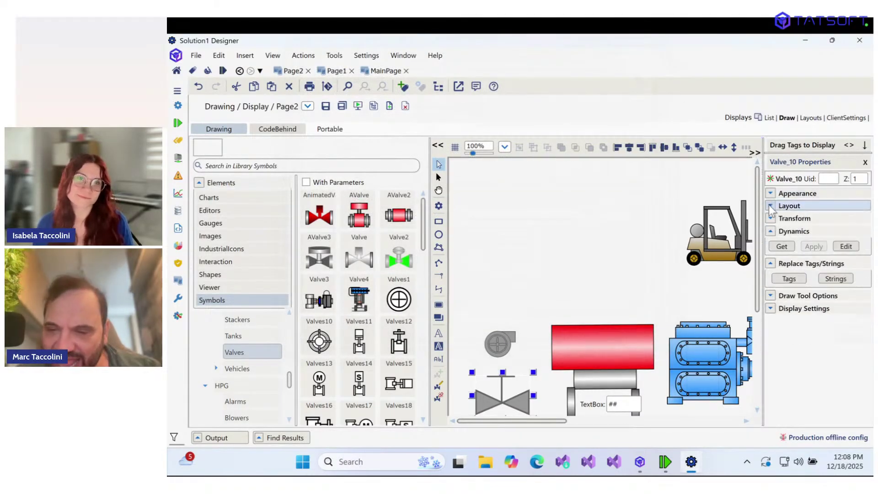
{"action": "left_click", "coordinate": [782, 148]}
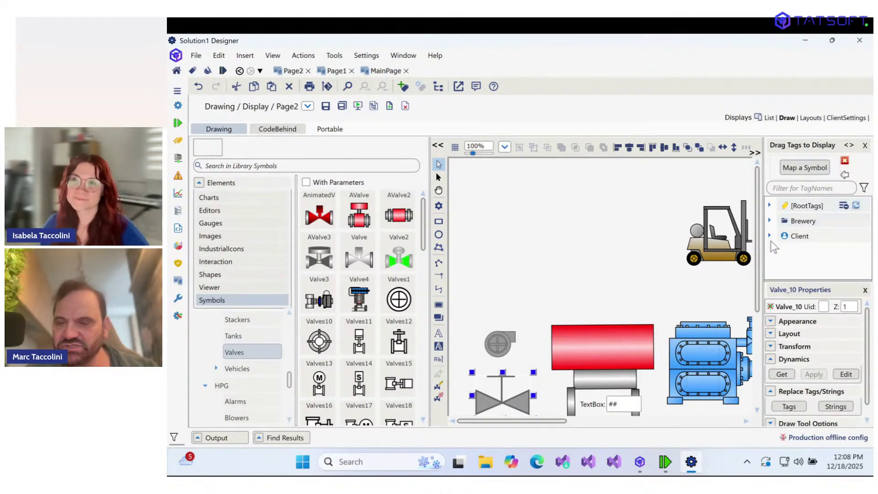
{"action": "left_click", "coordinate": [770, 221]}
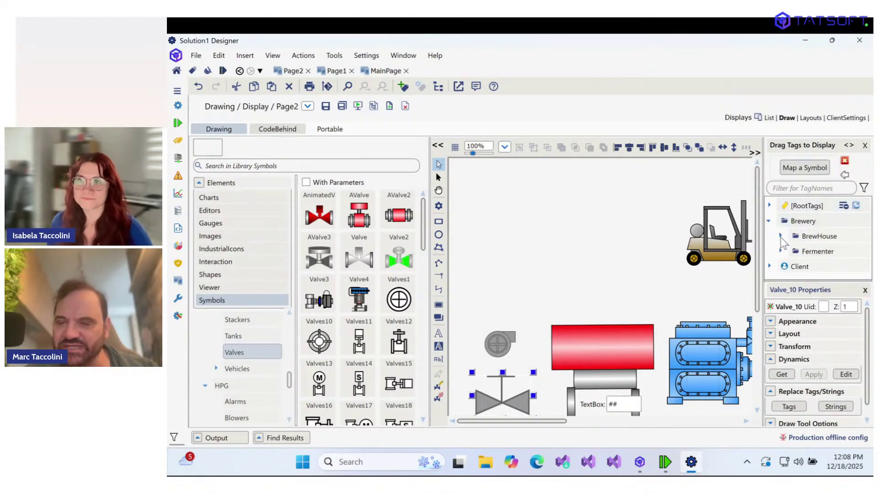
{"action": "left_click", "coordinate": [780, 236]}
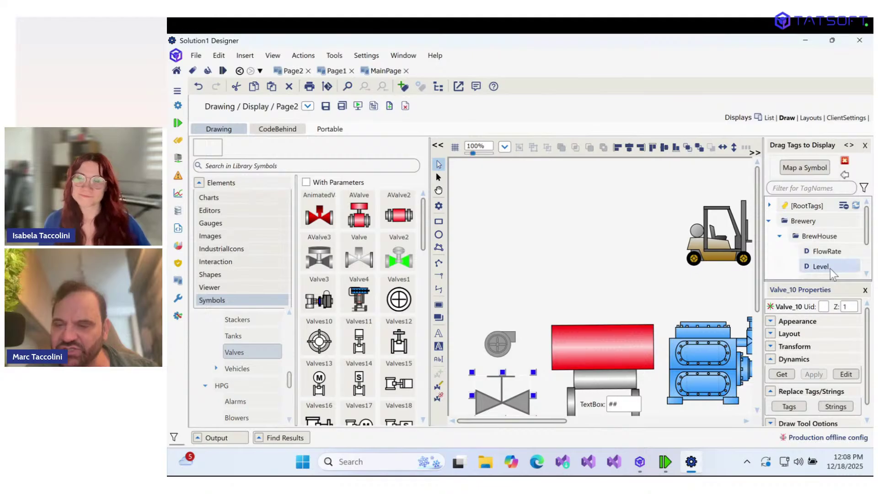
{"action": "left_click_drag", "start_coordinate": [831, 267], "coordinate": [472, 198]}
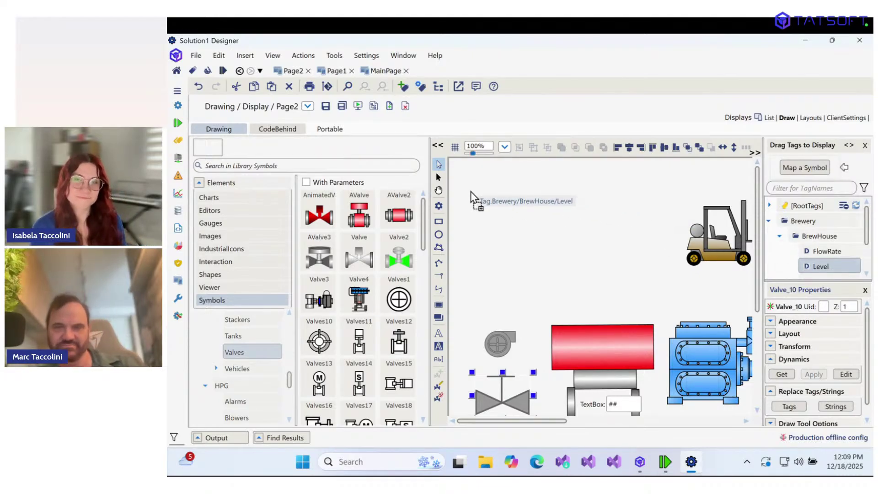
{"action": "right_click", "coordinate": [471, 191]}
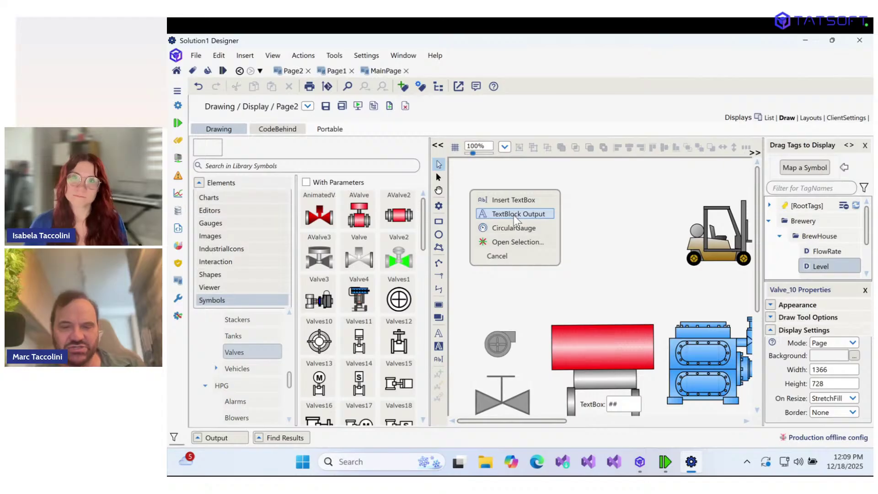
{"action": "left_click", "coordinate": [501, 243]}
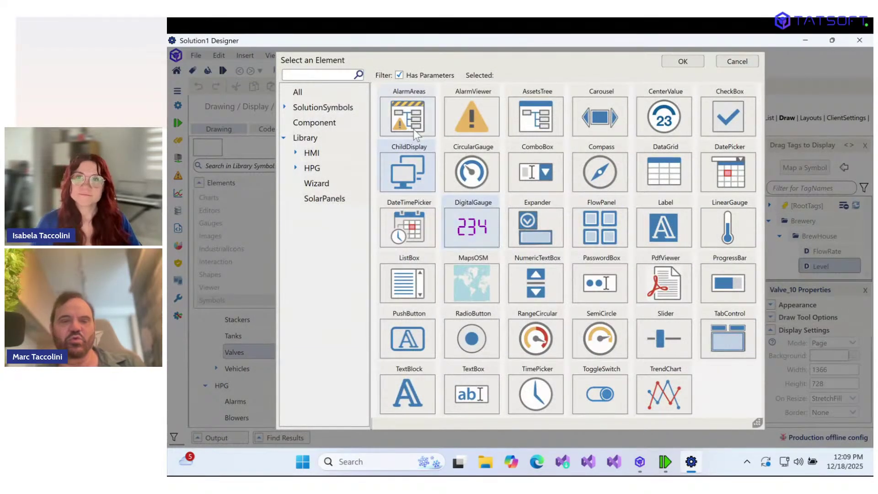
{"action": "left_click", "coordinate": [324, 155]}
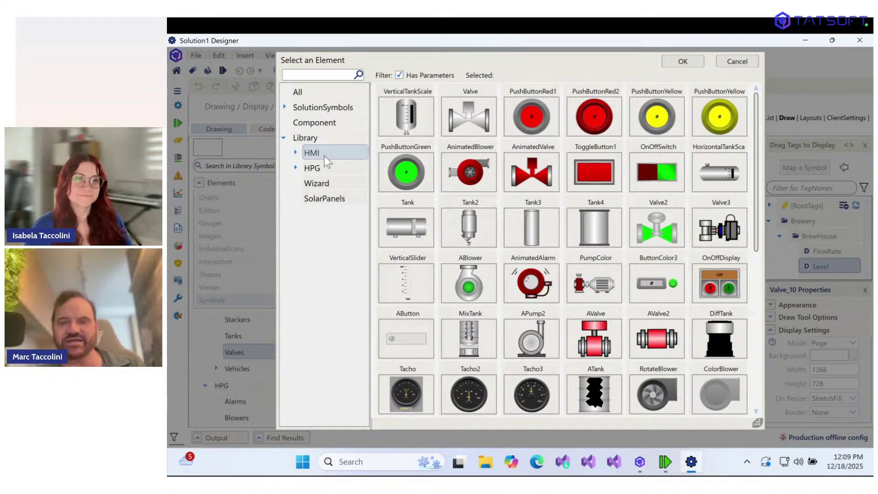
{"action": "left_click", "coordinate": [415, 115]}
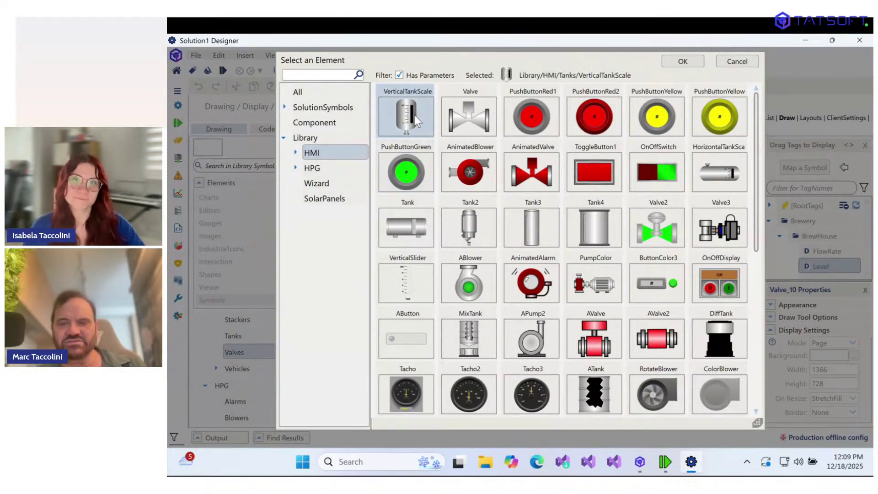
{"action": "left_click", "coordinate": [682, 62]}
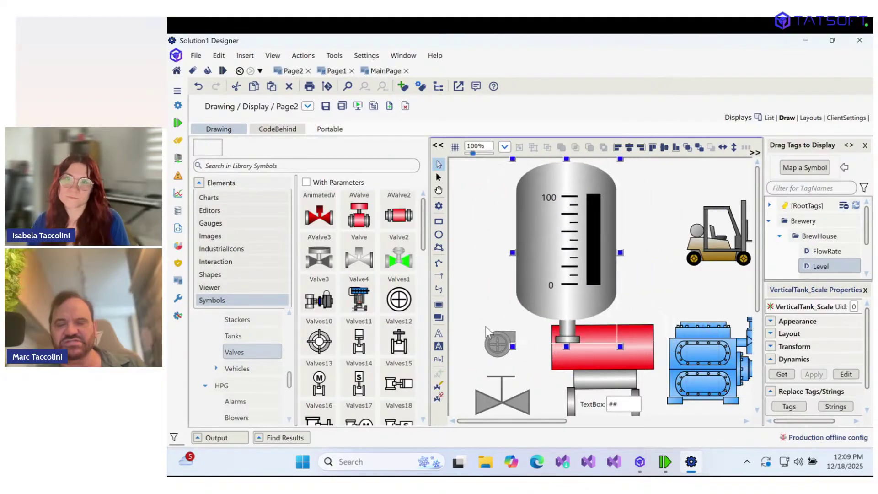
Step: Move the MyNewOne symbol over the compressor, shift the vertical tank clear of it, and review the tank's Level link
{"action": "left_click_drag", "start_coordinate": [603, 350], "coordinate": [673, 355]}
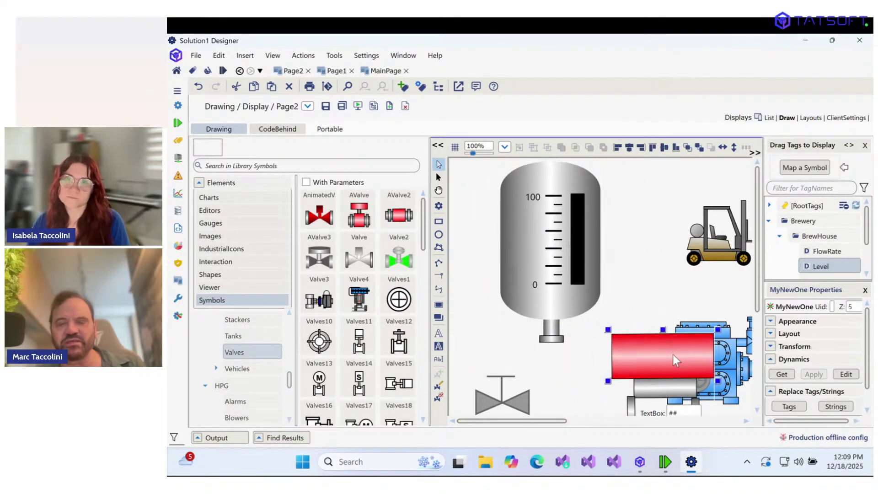
{"action": "left_click_drag", "start_coordinate": [556, 254], "coordinate": [530, 270]}
{"action": "double_click", "coordinate": [530, 270]}
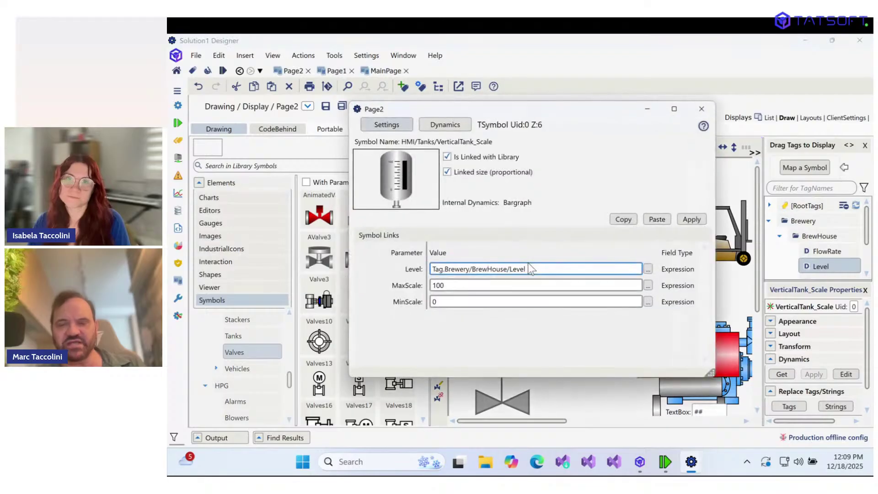
{"action": "triple_click", "coordinate": [557, 270]}
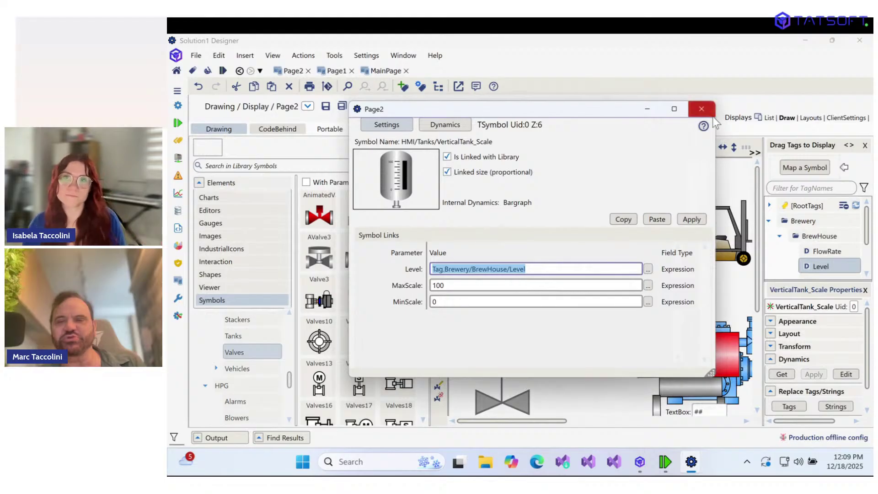
{"action": "left_click", "coordinate": [694, 115]}
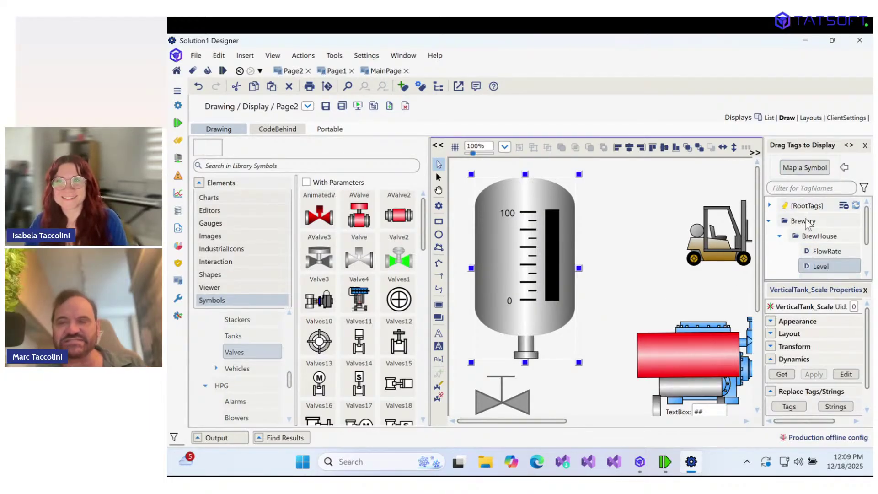
Step: Map the BrewHouse Level tag to the RangeCircular component and try to drop the tag onto the page
{"action": "left_click", "coordinate": [800, 163]}
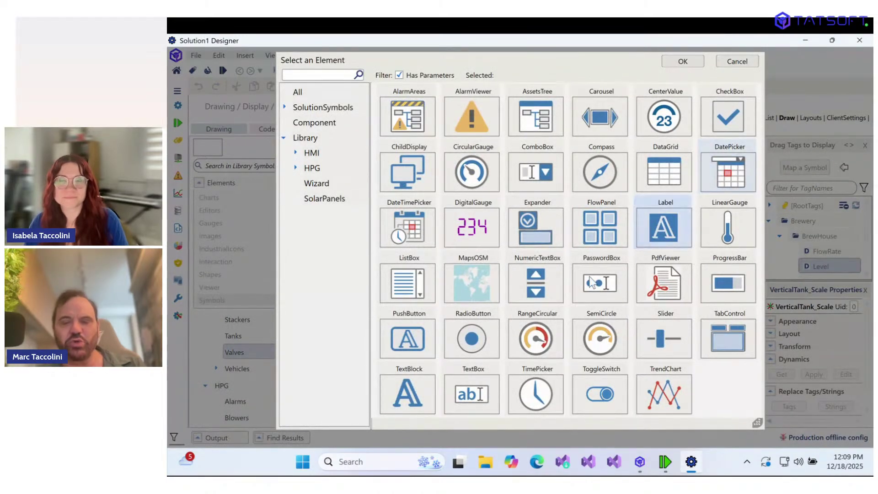
{"action": "left_click", "coordinate": [537, 349]}
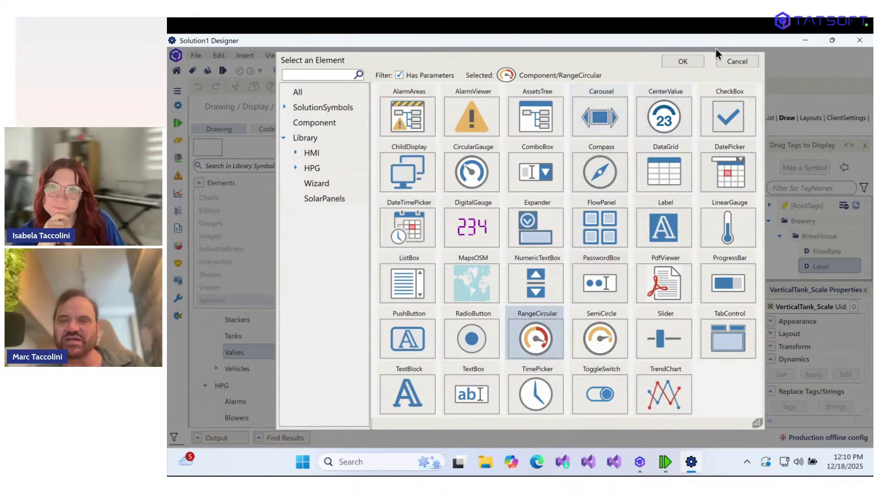
{"action": "left_click", "coordinate": [683, 62]}
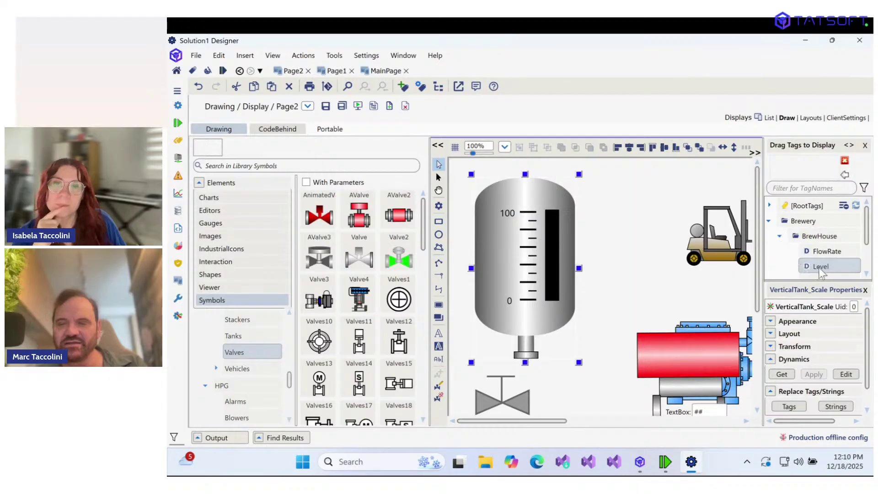
{"action": "left_click_drag", "start_coordinate": [819, 268], "coordinate": [588, 221]}
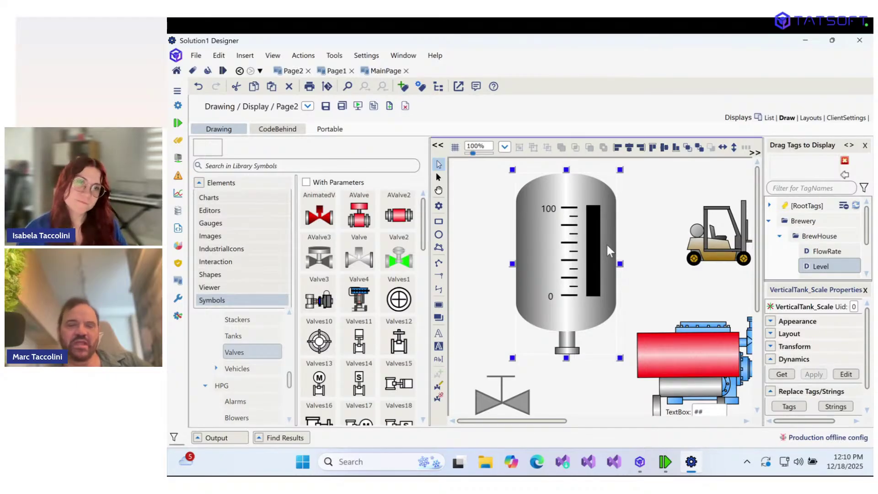
Step: Open the Unified Namespace user types and show the members of LabelingMachine
{"action": "left_click", "coordinate": [177, 141]}
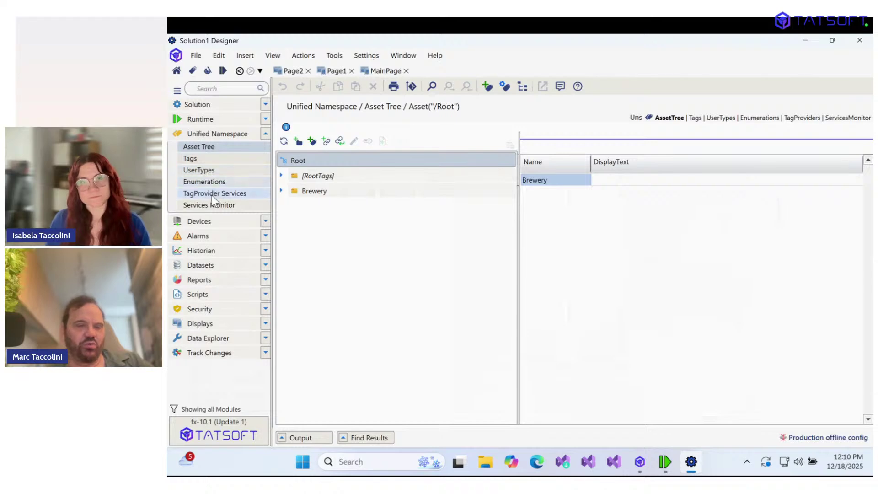
{"action": "left_click", "coordinate": [213, 171]}
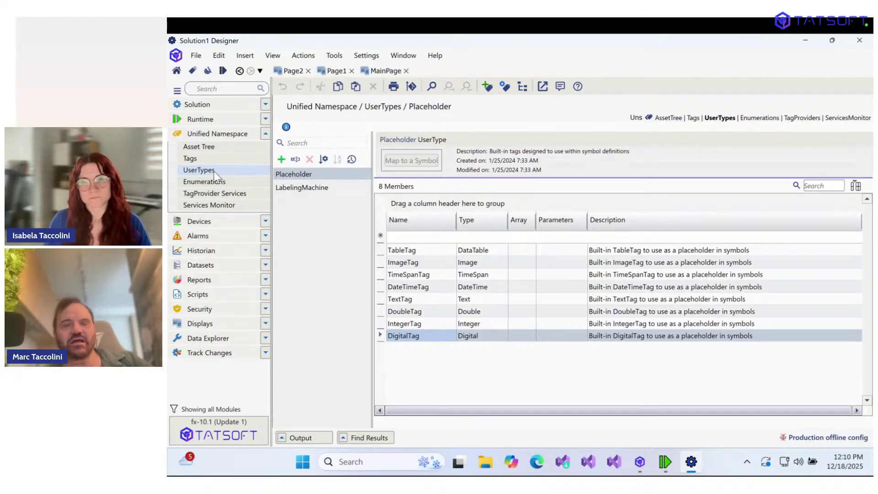
{"action": "left_click", "coordinate": [450, 267]}
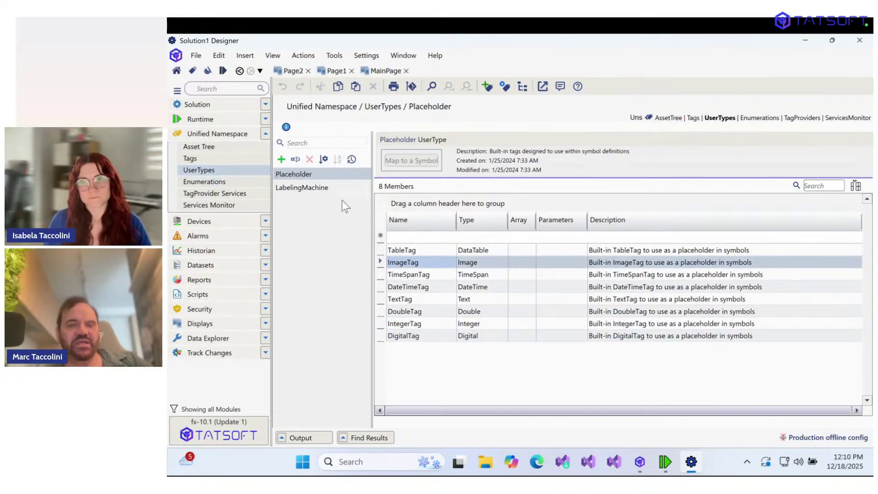
{"action": "left_click", "coordinate": [321, 187]}
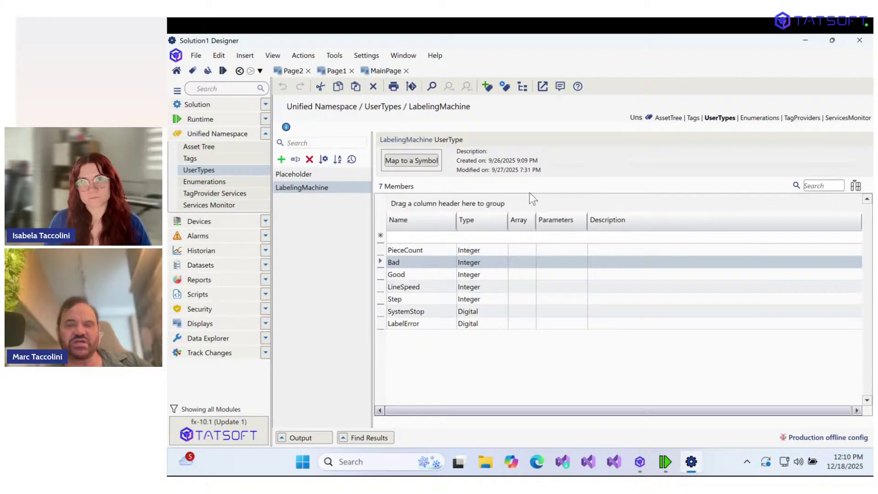
Step: Browse the HPG library symbols available for mapping to the LabelingMachine user type, and cancel the selection
{"action": "left_click", "coordinate": [418, 160]}
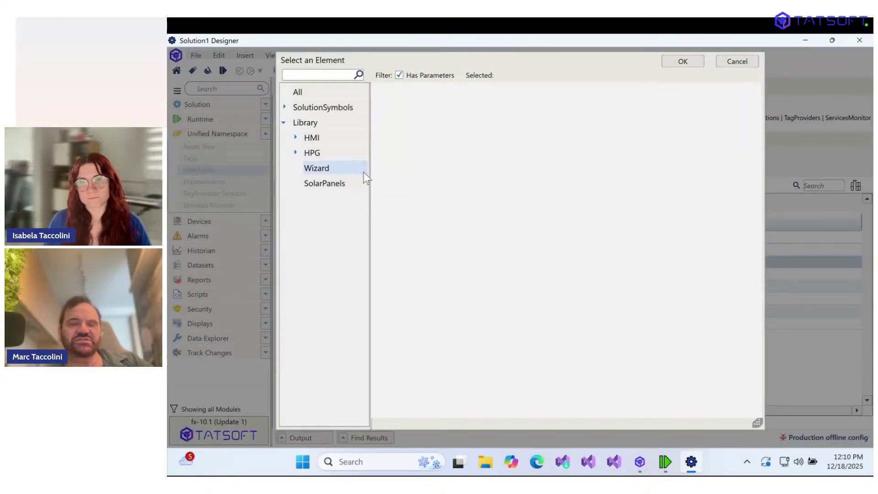
{"action": "left_click", "coordinate": [335, 154]}
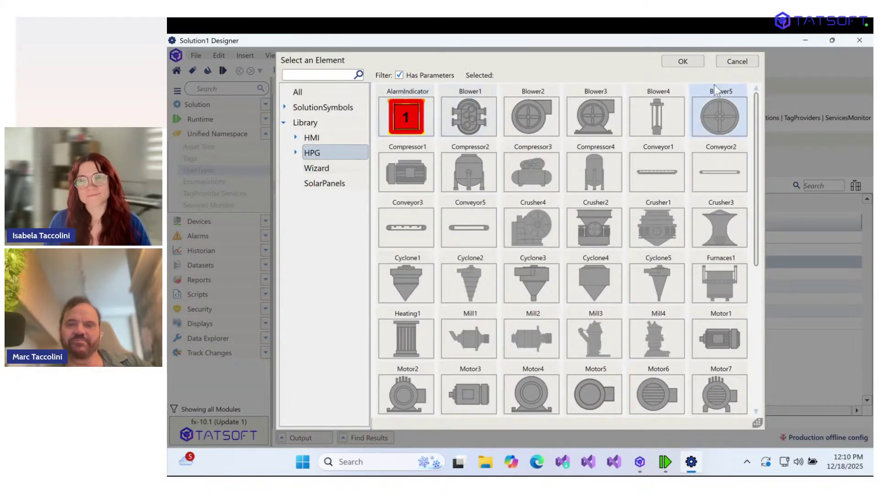
{"action": "left_click", "coordinate": [735, 61]}
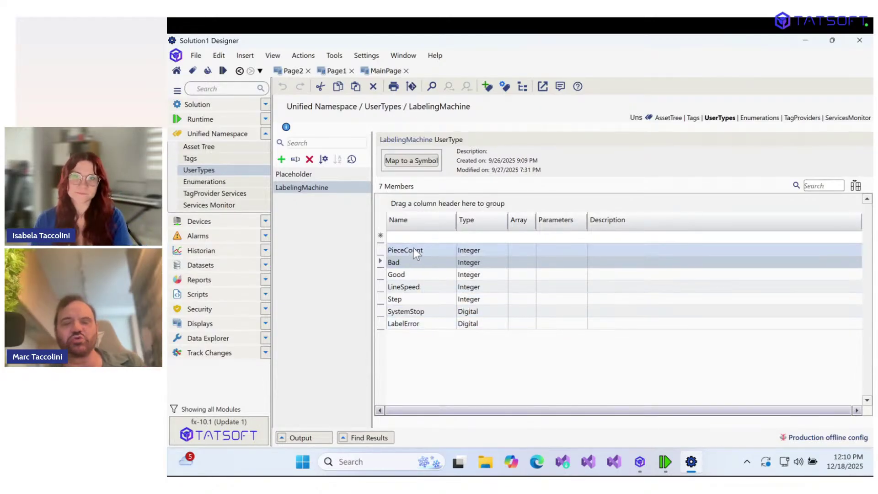
Step: Examine the Good and SystemStop members of LabelingMachine and return to the Page2 drawing
{"action": "left_click", "coordinate": [415, 273]}
{"action": "left_click", "coordinate": [421, 308]}
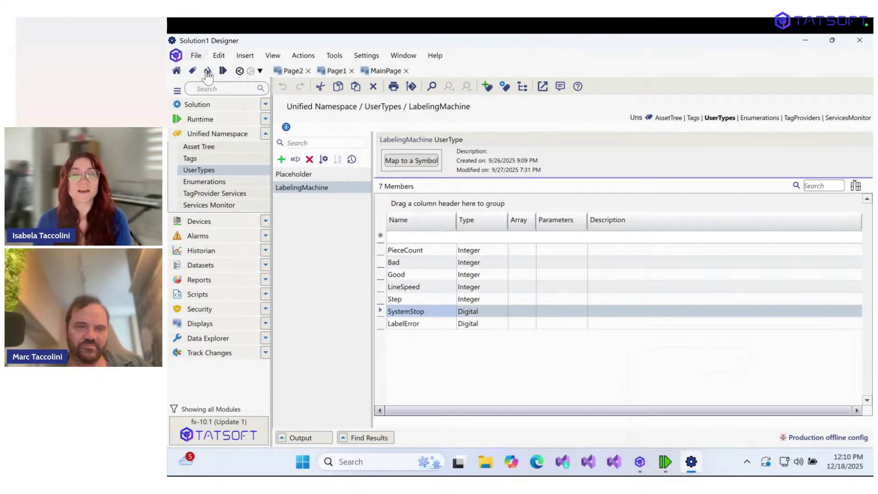
{"action": "left_click", "coordinate": [208, 73]}
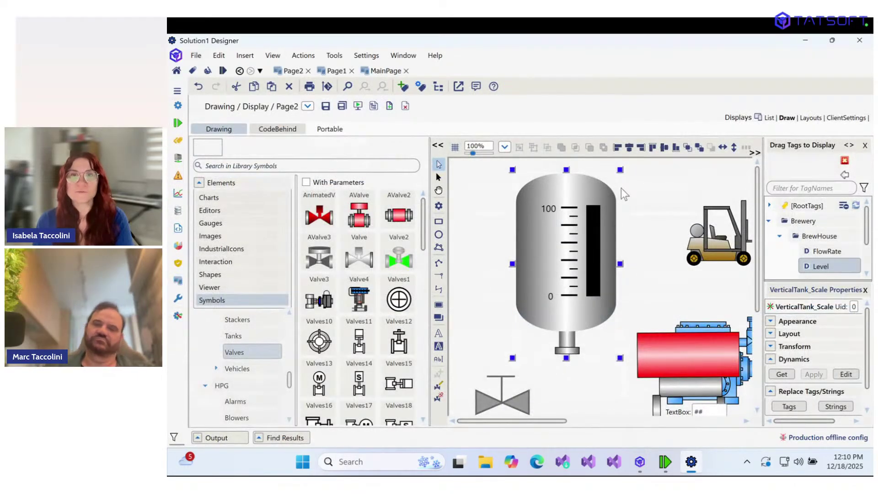